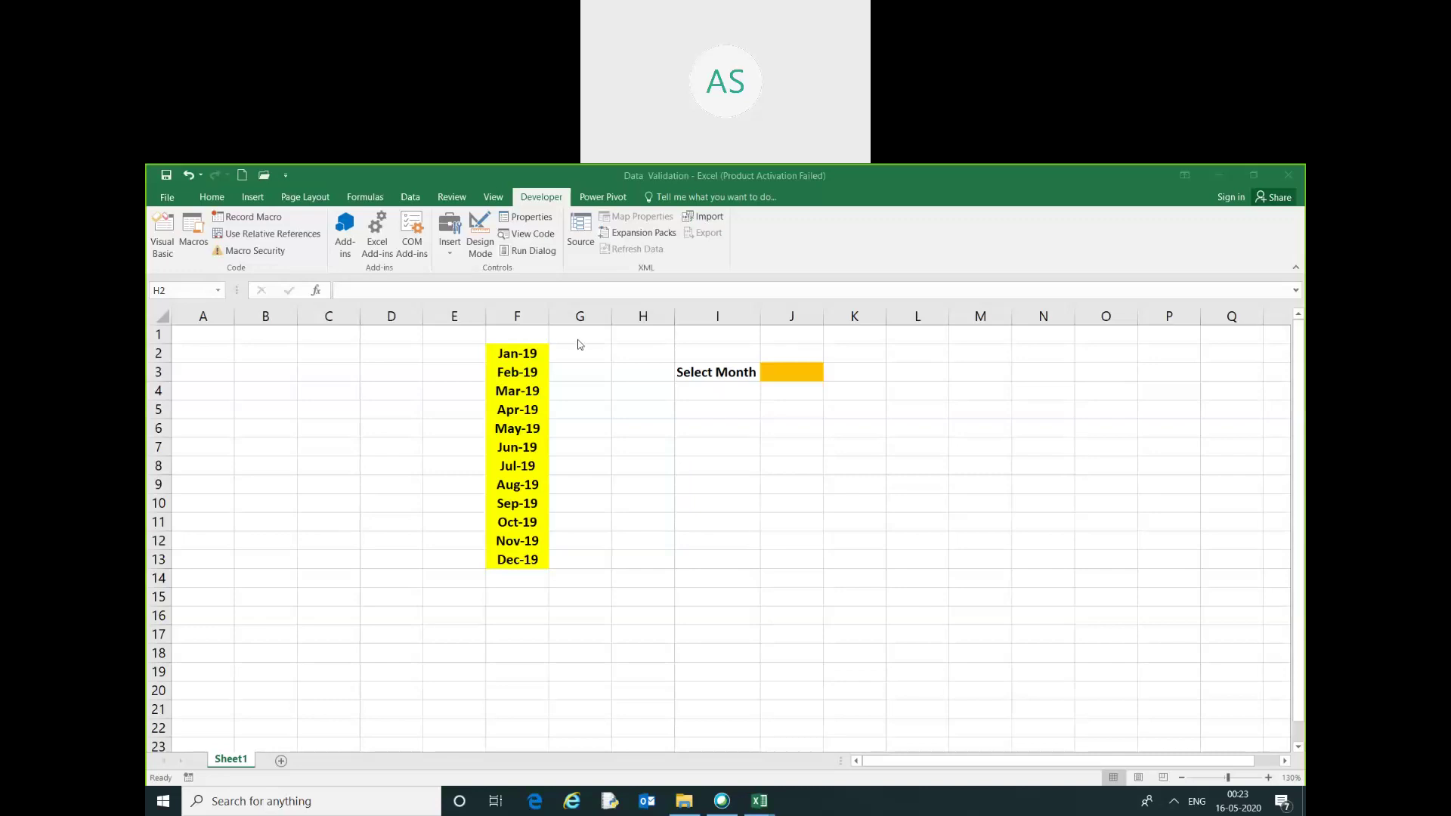
# - Check the month dates starting at F2, then move to cell J3 beside Select Month
pyautogui.click(523, 351)
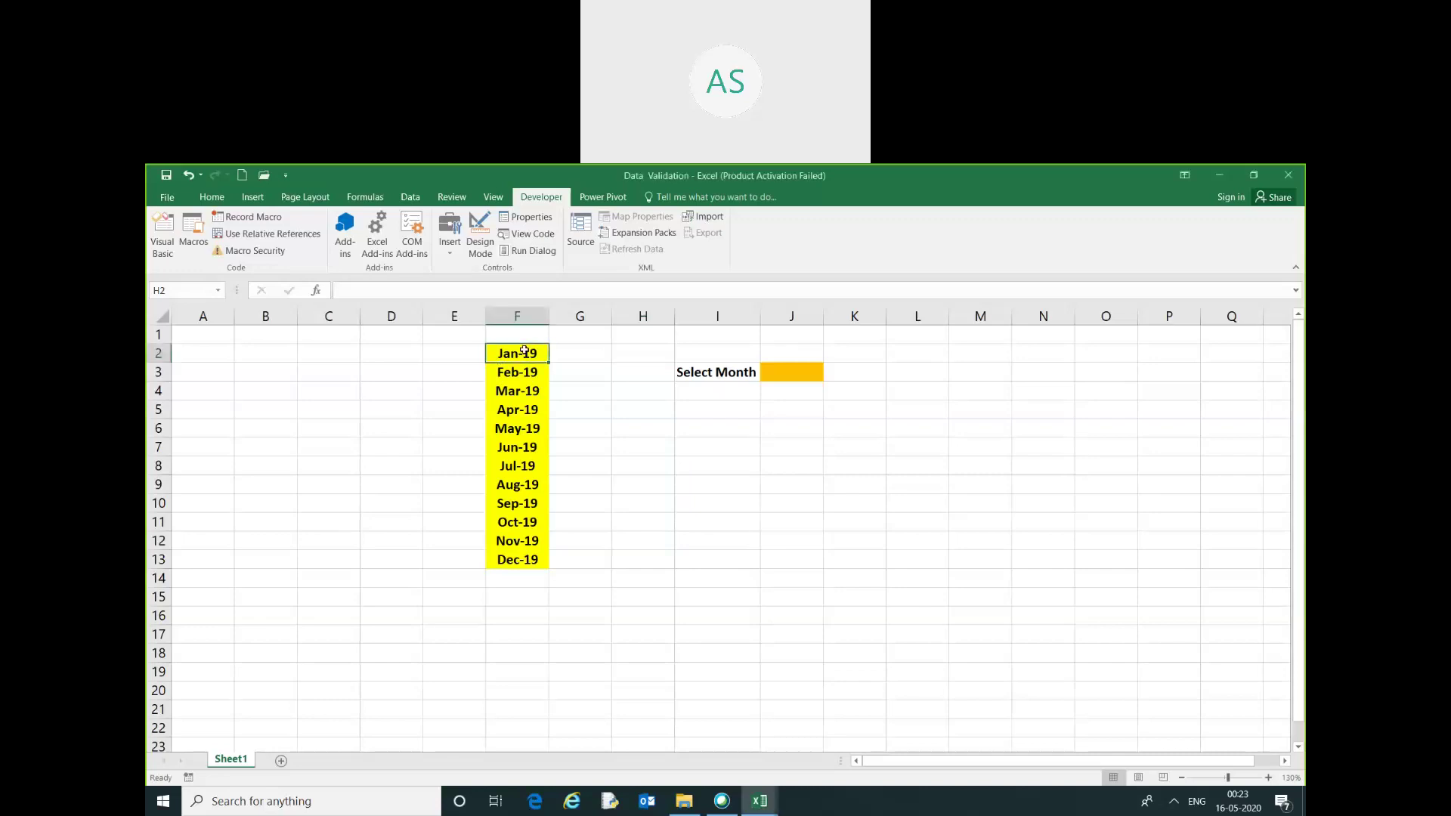
pyautogui.hotkey('ctrl', 'shift', 'Down')
pyautogui.click(522, 352)
pyautogui.press('Right')
pyautogui.press('Right')
pyautogui.press('Right')
pyautogui.press('Down')
pyautogui.press('Right')
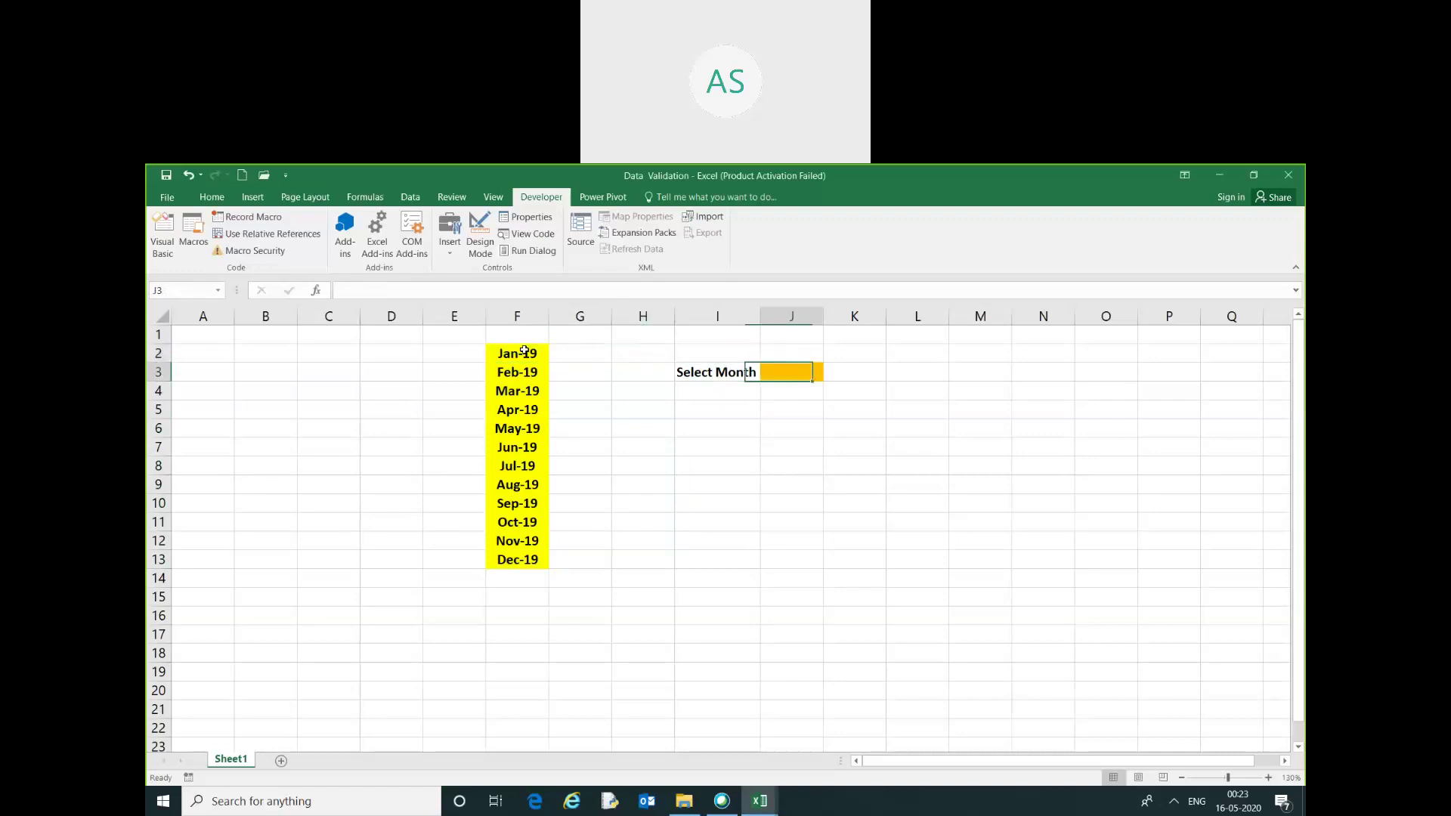
pyautogui.press('Up')
pyautogui.press('Down')
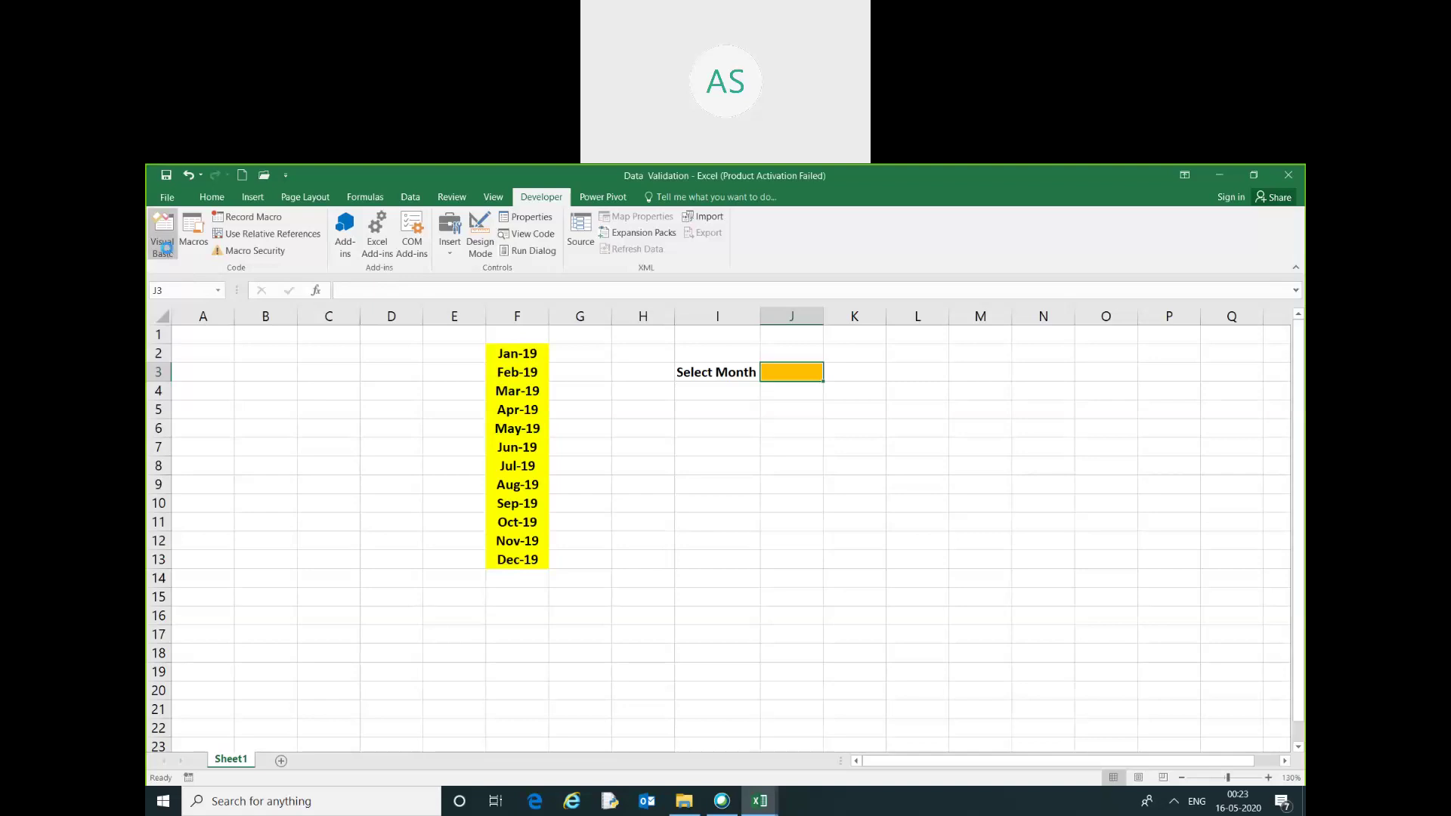
# - Declare Sub CreateDataValidation in Module1 and begin a statement on Sheet1.Range("J3")
pyautogui.click(166, 243)
pyautogui.press('Return')
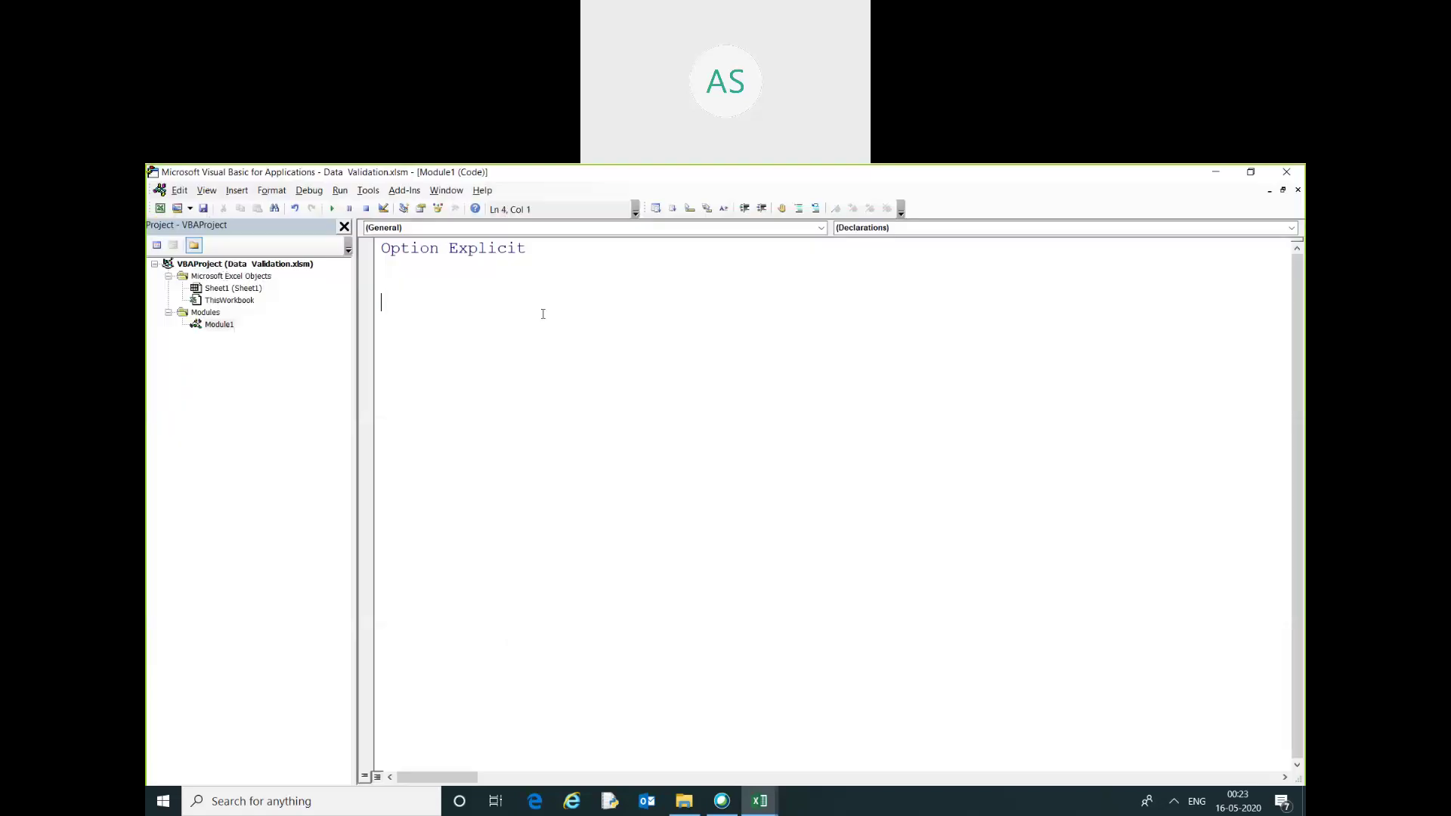
pyautogui.write('sSu')
pyautogui.press('BackSpace')
pyautogui.press('BackSpace')
pyautogui.write('Sub ')
pyautogui.write('Cr')
pyautogui.press('BackSpace')
pyautogui.write('r')
pyautogui.write('eateDa')
pyautogui.write('taValid')
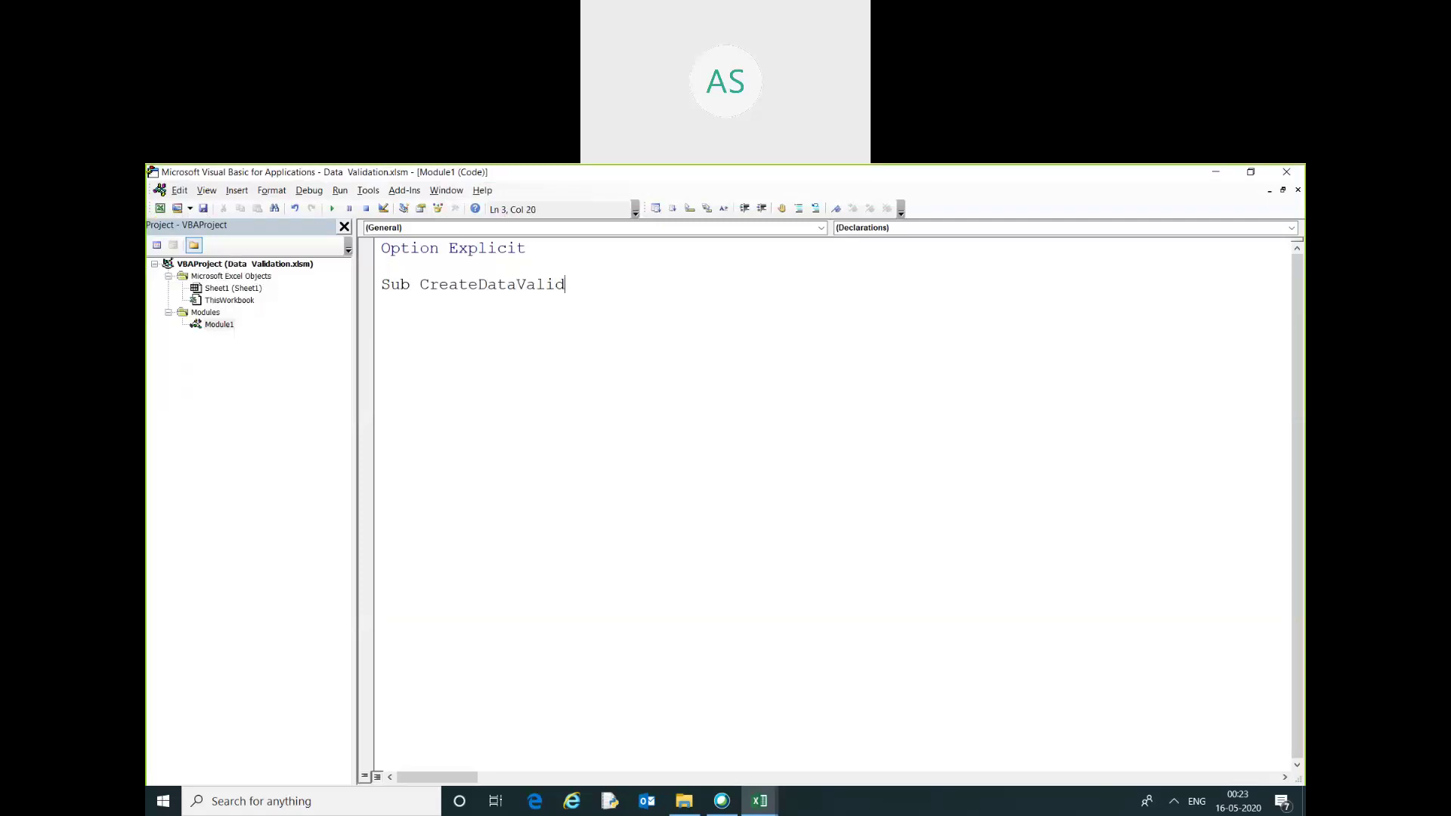
pyautogui.write('ation')
pyautogui.press('Return')
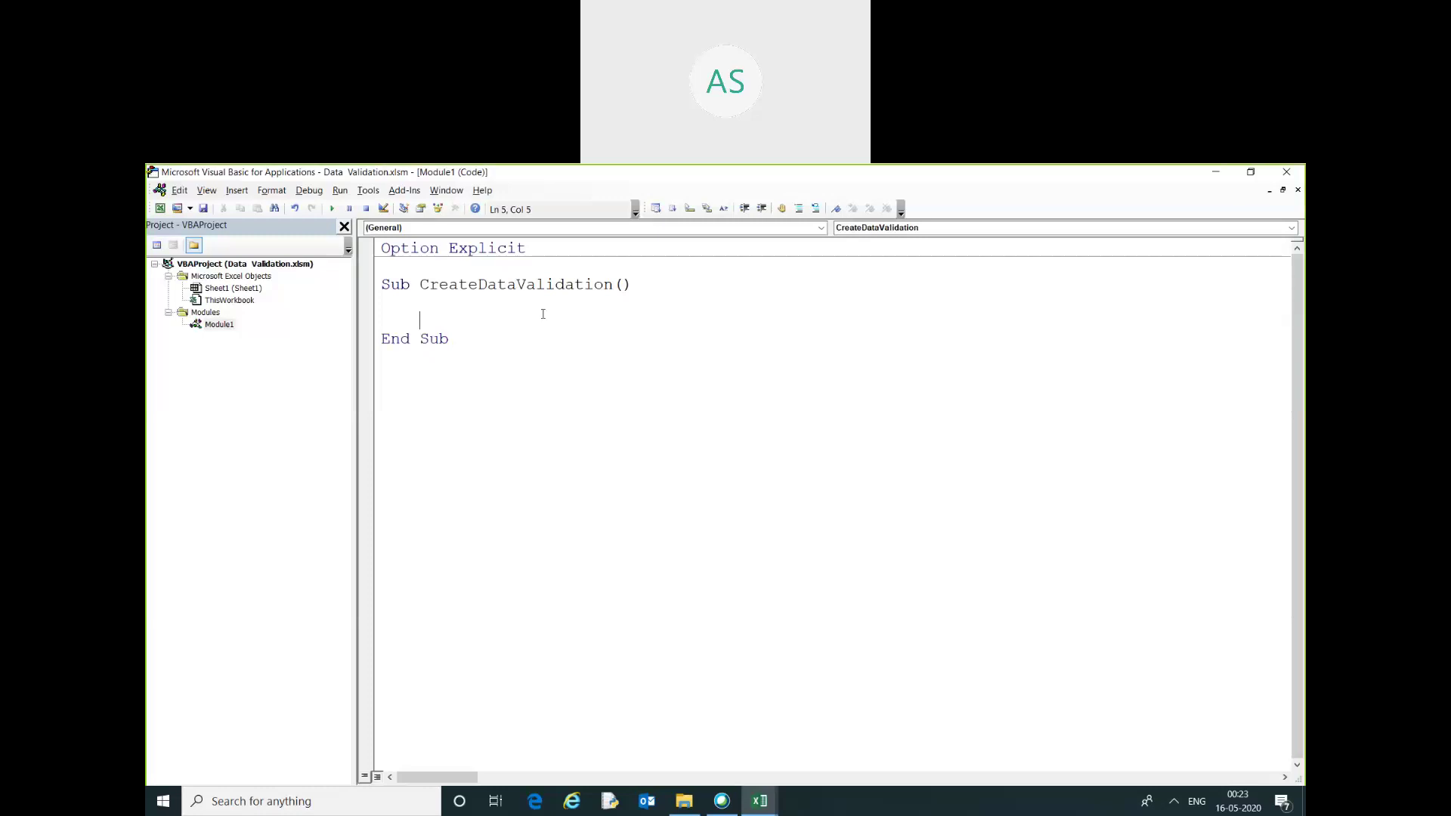
pyautogui.write('sheet')
pyautogui.write('1.Range')
pyautogui.write('("')
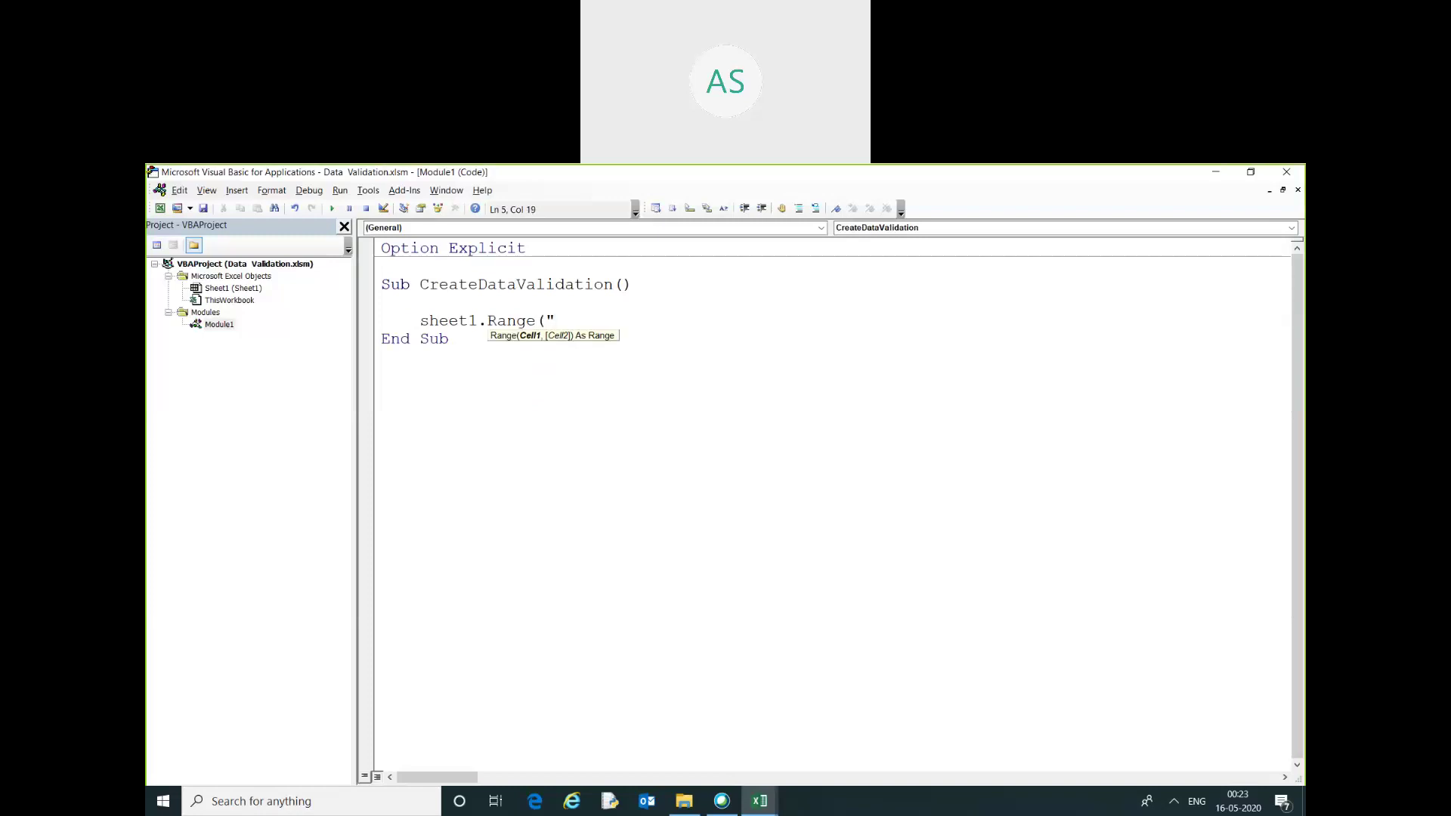
pyautogui.write('J3')
pyautogui.write('")')
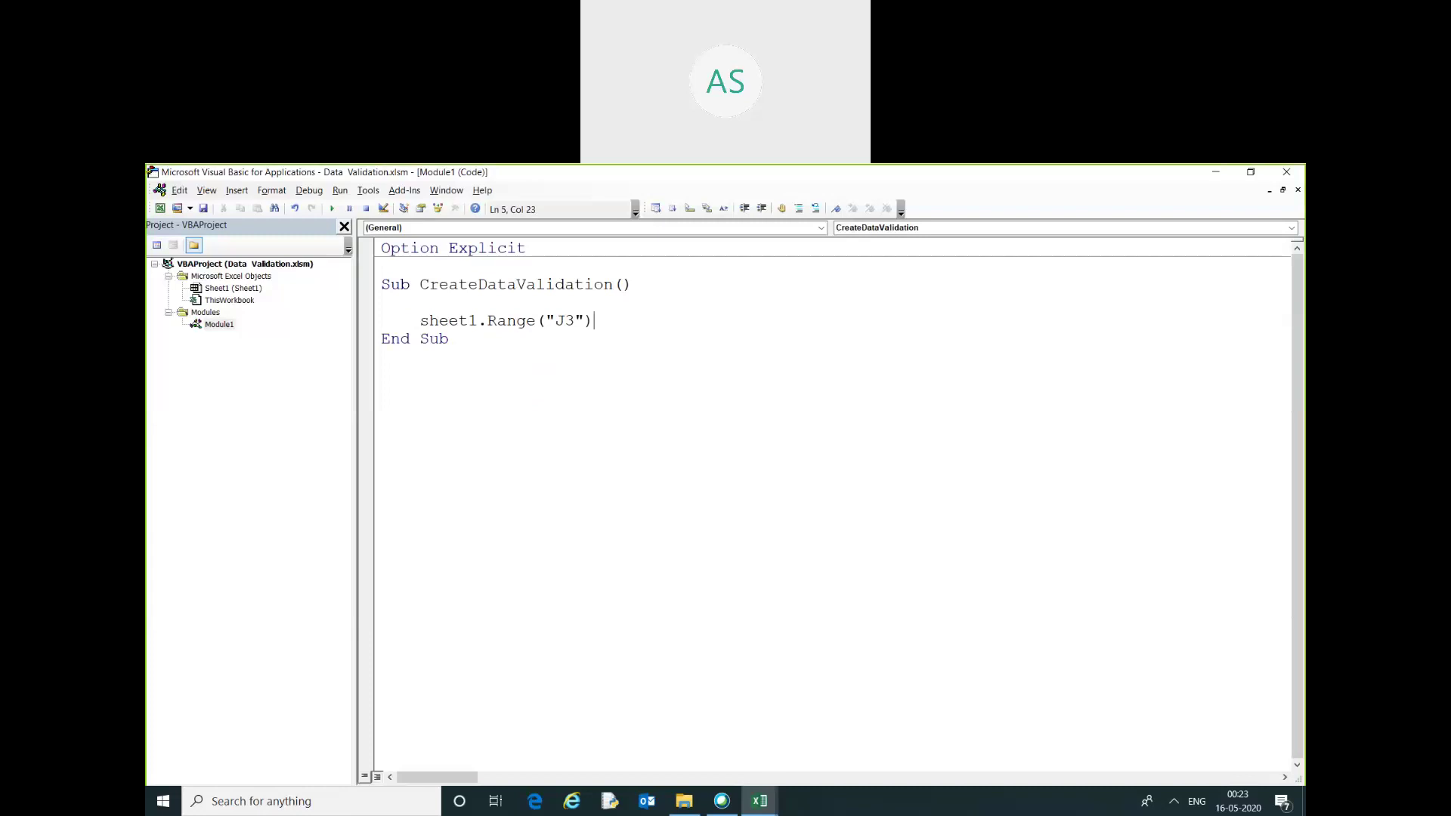
pyautogui.hotkey('alt', 'F11')
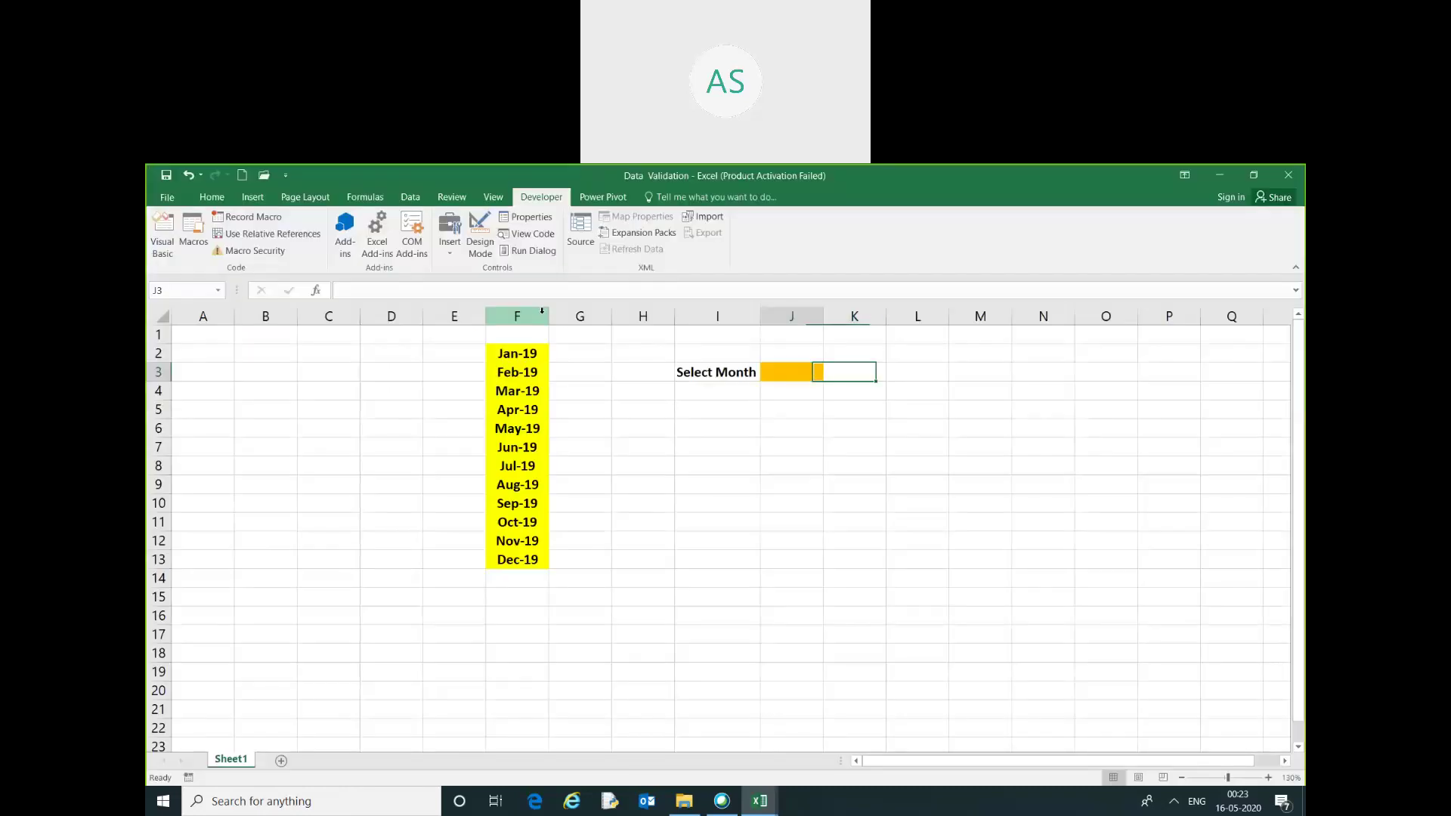
pyautogui.hotkey('alt', 'F11')
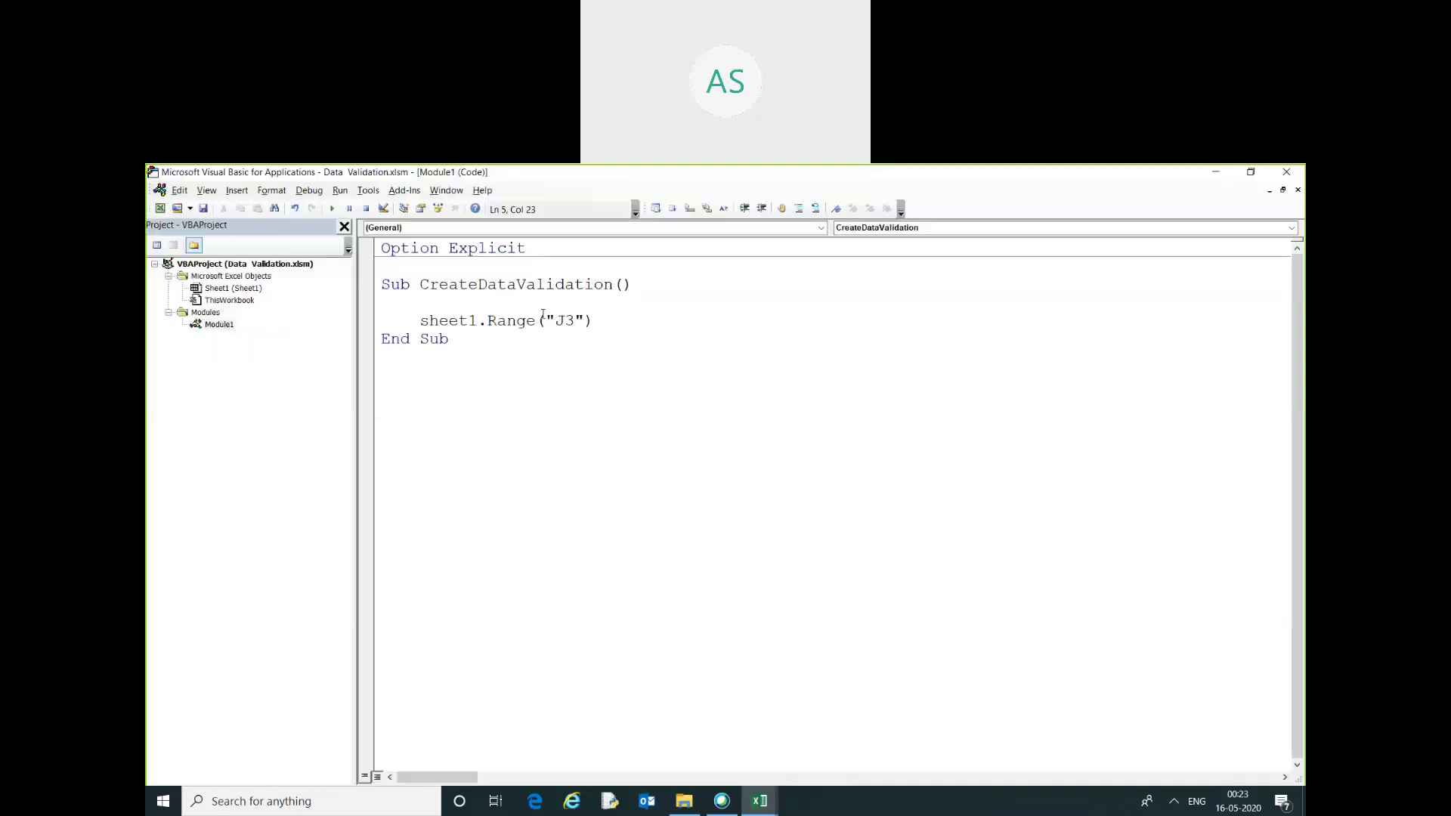
pyautogui.write('.')
pyautogui.write('vali')
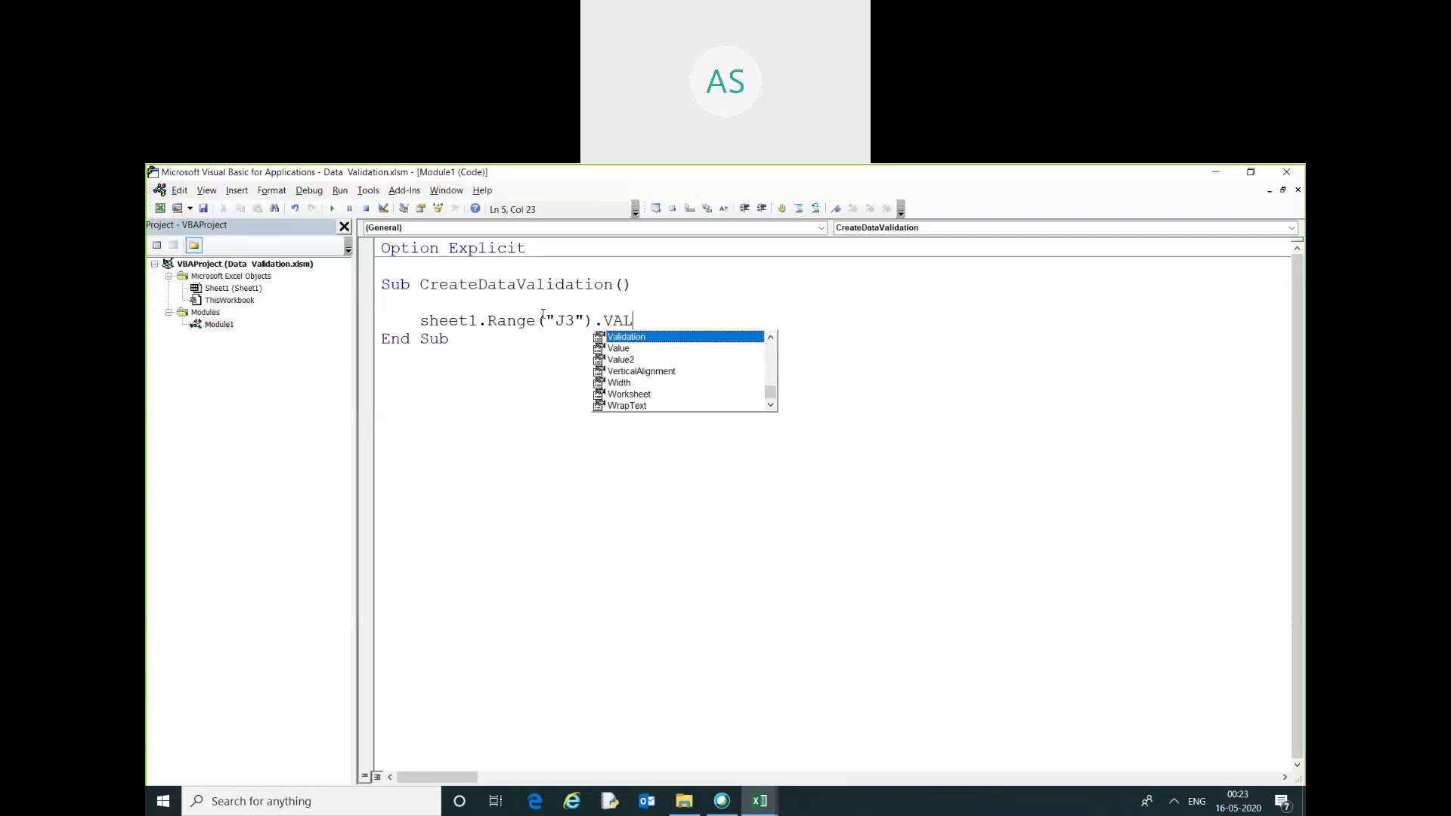
# - Extend the J3 line to .Validation.Add xlValidateList, AlertStyle:=xlValidAlertStop, continued onto a new line
pyautogui.press('Tab')
pyautogui.write('.')
pyautogui.press('Tab')
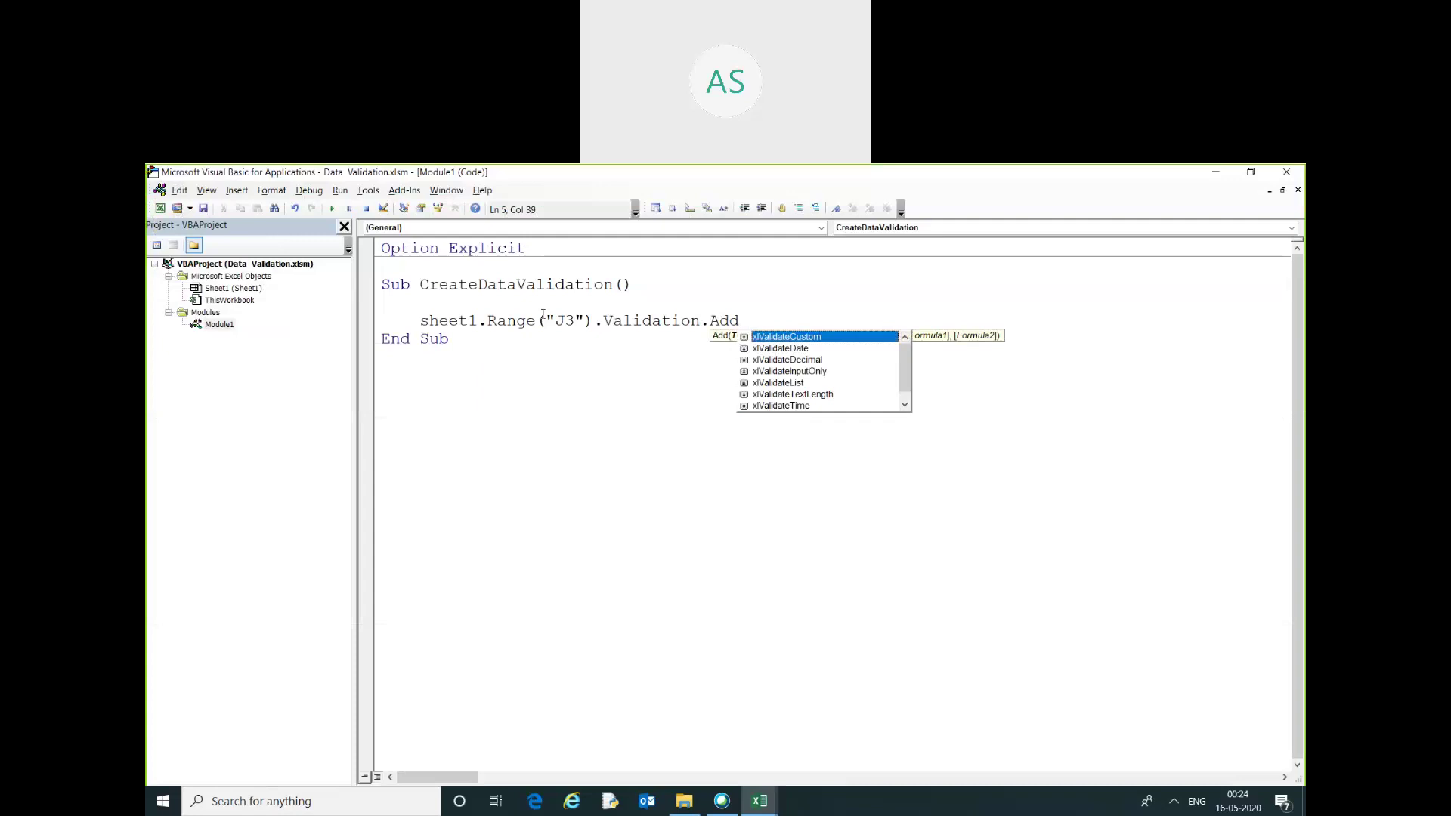
pyautogui.press('Down')
pyautogui.press('Down')
pyautogui.press('Down')
pyautogui.press('Down')
pyautogui.press('Tab')
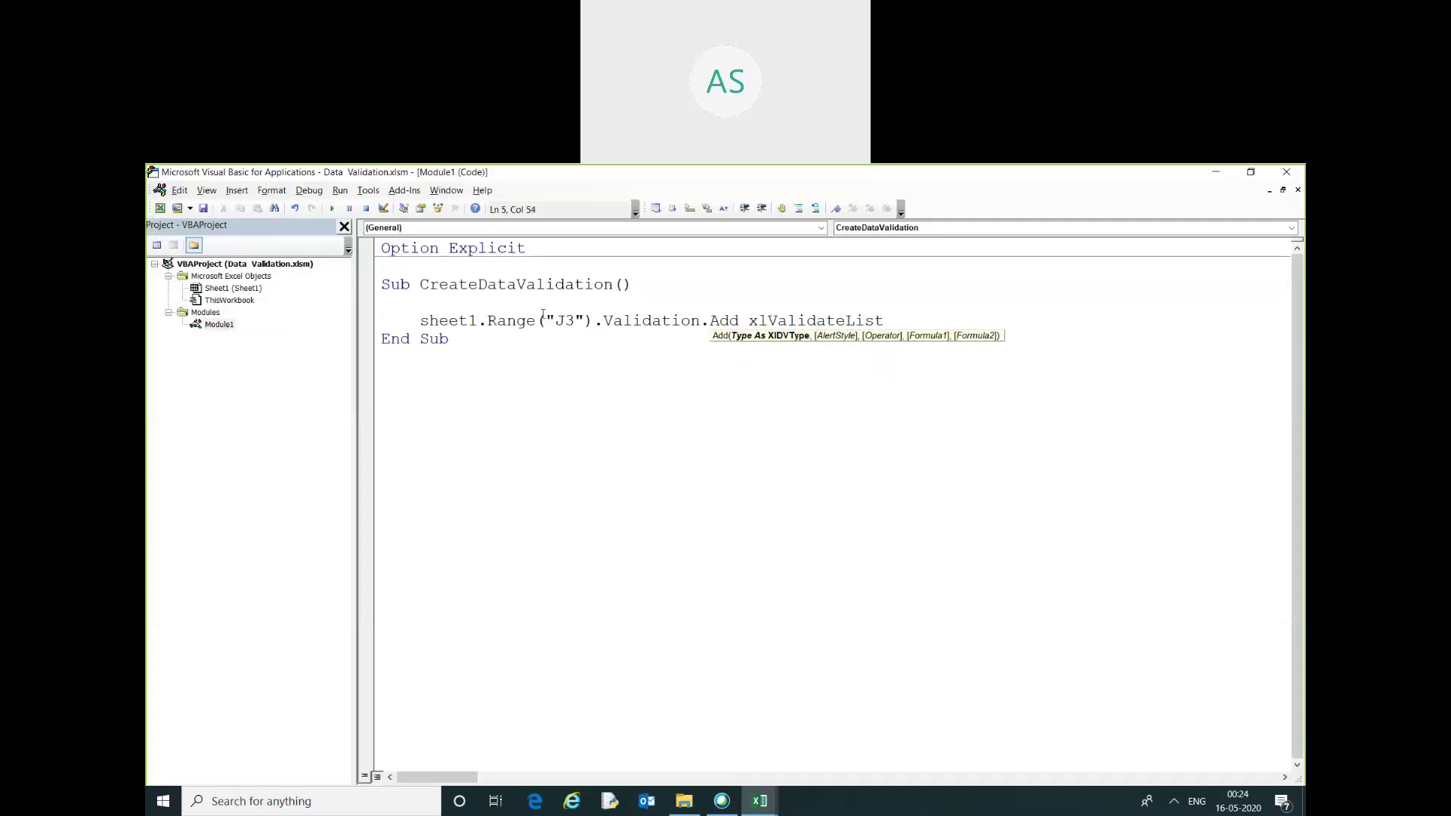
pyautogui.write(',a')
pyautogui.press('BackSpace')
pyautogui.write('A')
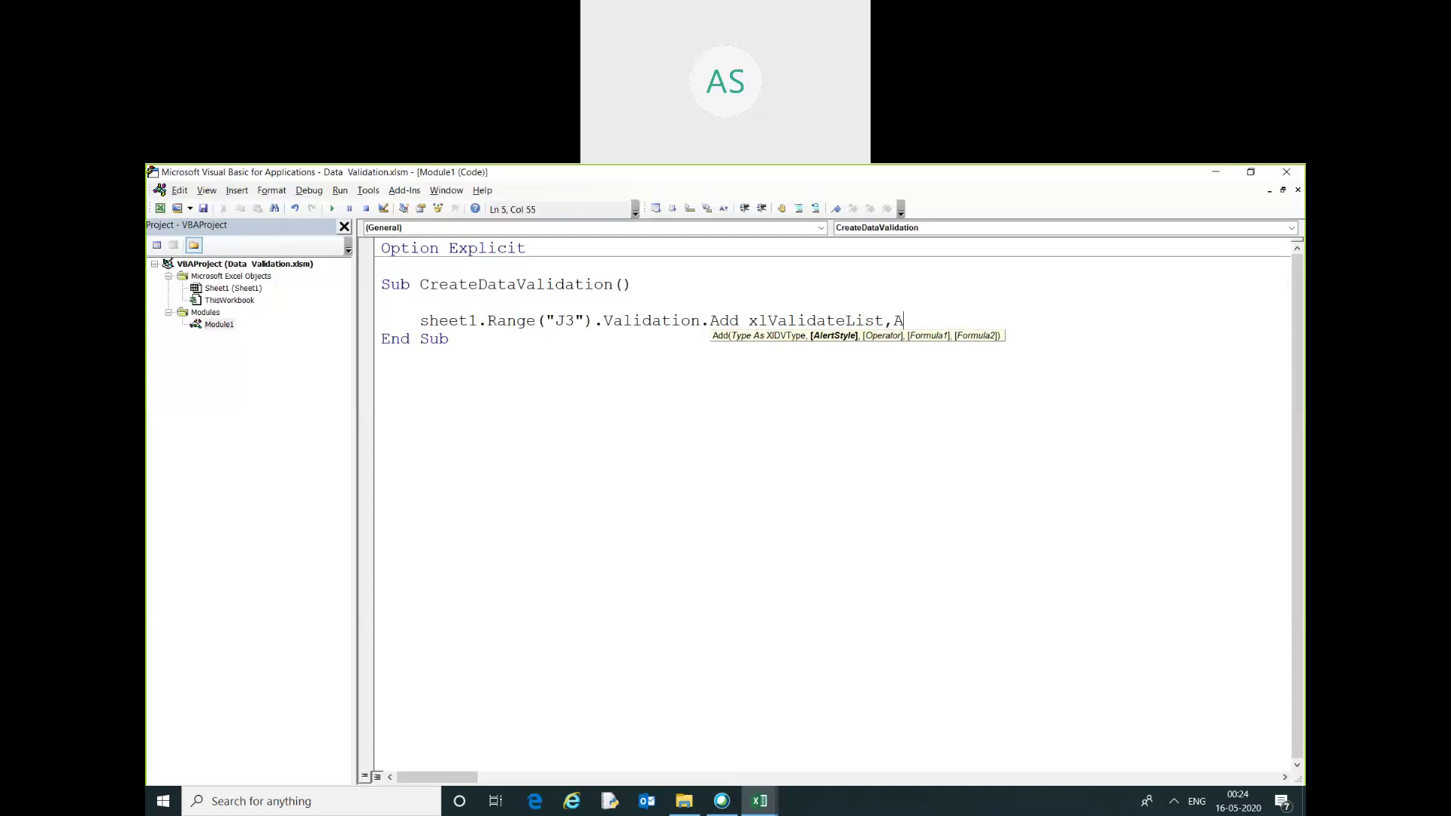
pyautogui.write('ler')
pyautogui.write('tSty')
pyautogui.write('le:=')
pyautogui.write('xlvalid')
pyautogui.write('Ale')
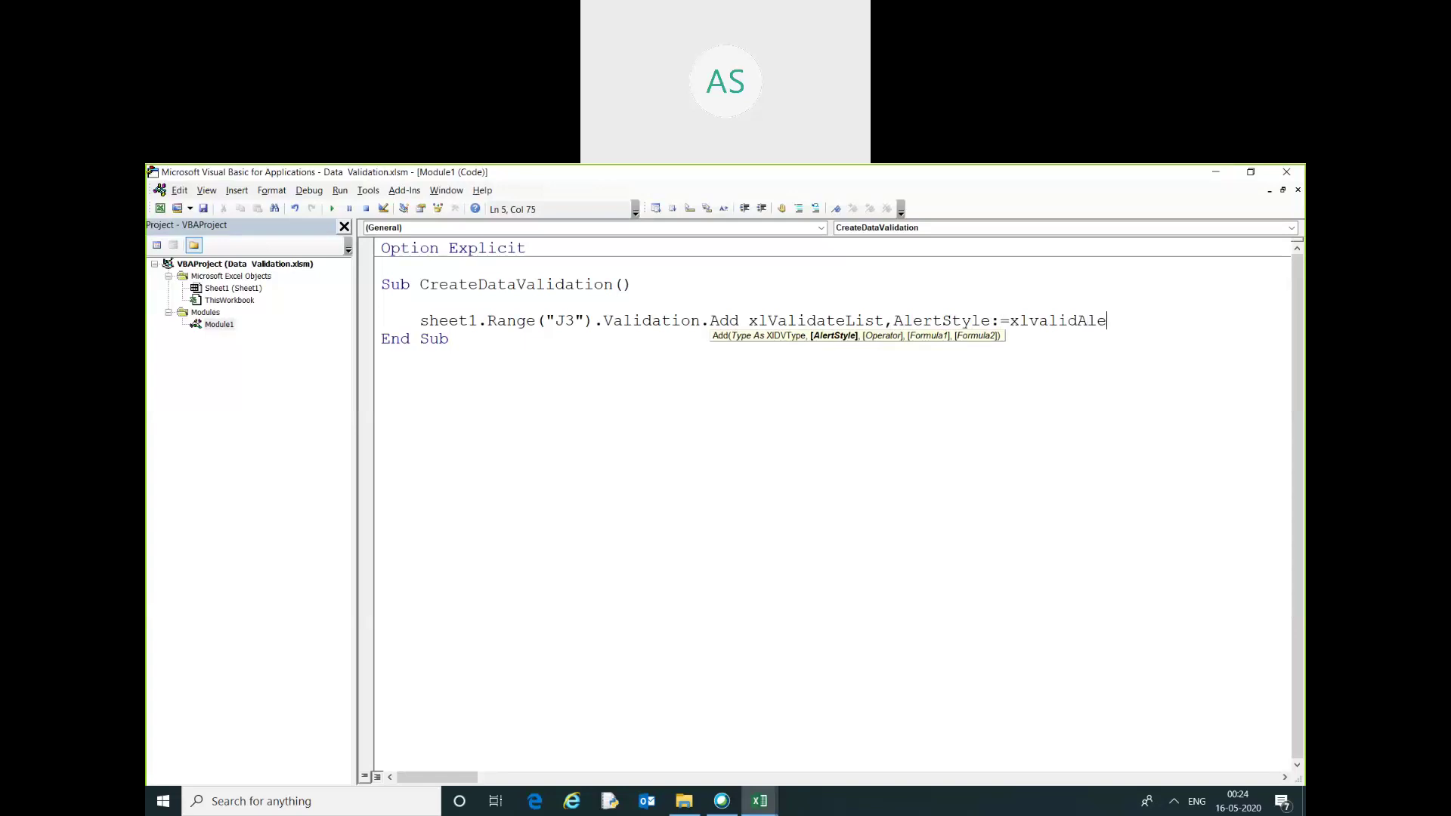
pyautogui.write('rtStyl')
pyautogui.press('BackSpace')
pyautogui.press('BackSpace')
pyautogui.press('BackSpace')
pyautogui.write('tSt')
pyautogui.write('op')
pyautogui.write(', _')
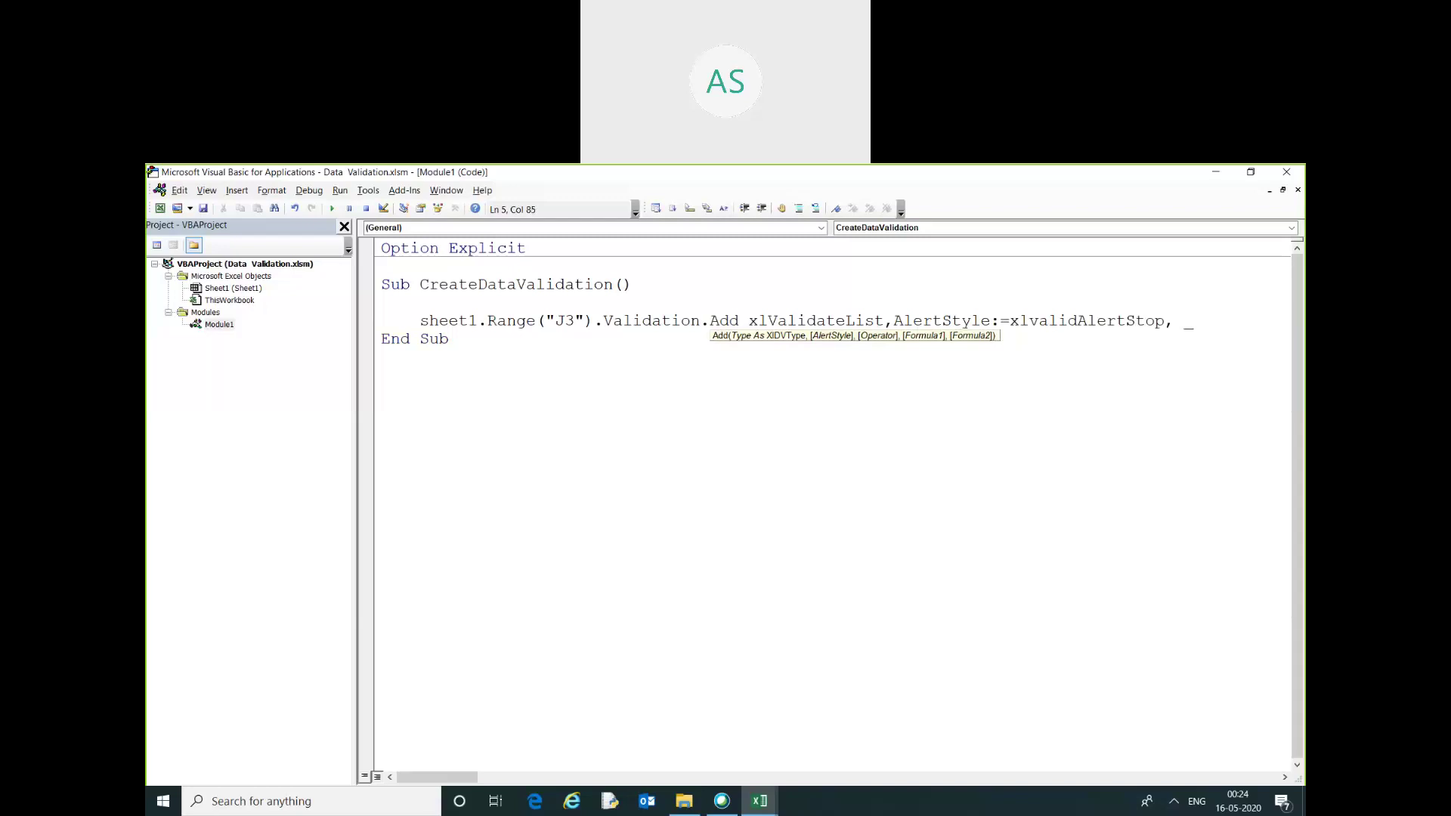
pyautogui.press('Return')
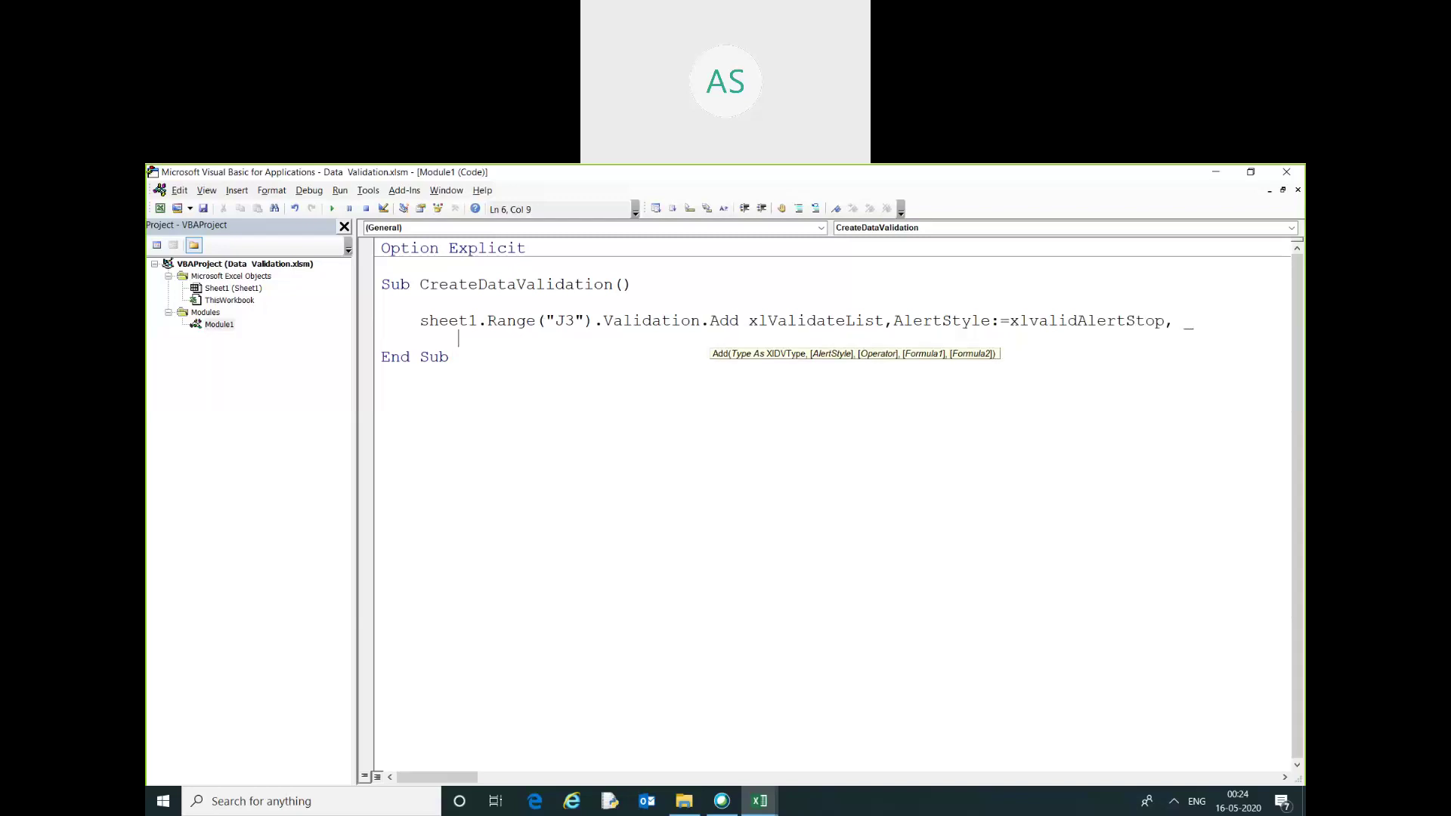
pyautogui.write('Op')
pyautogui.write('r')
# - Add the Operator:=xlBetween and Formula1 arguments, correcting typos
pyautogui.press('BackSpace')
pyautogui.write('erta')
pyautogui.press('BackSpace')
pyautogui.press('BackSpace')
pyautogui.write('ator')
pyautogui.write('=')
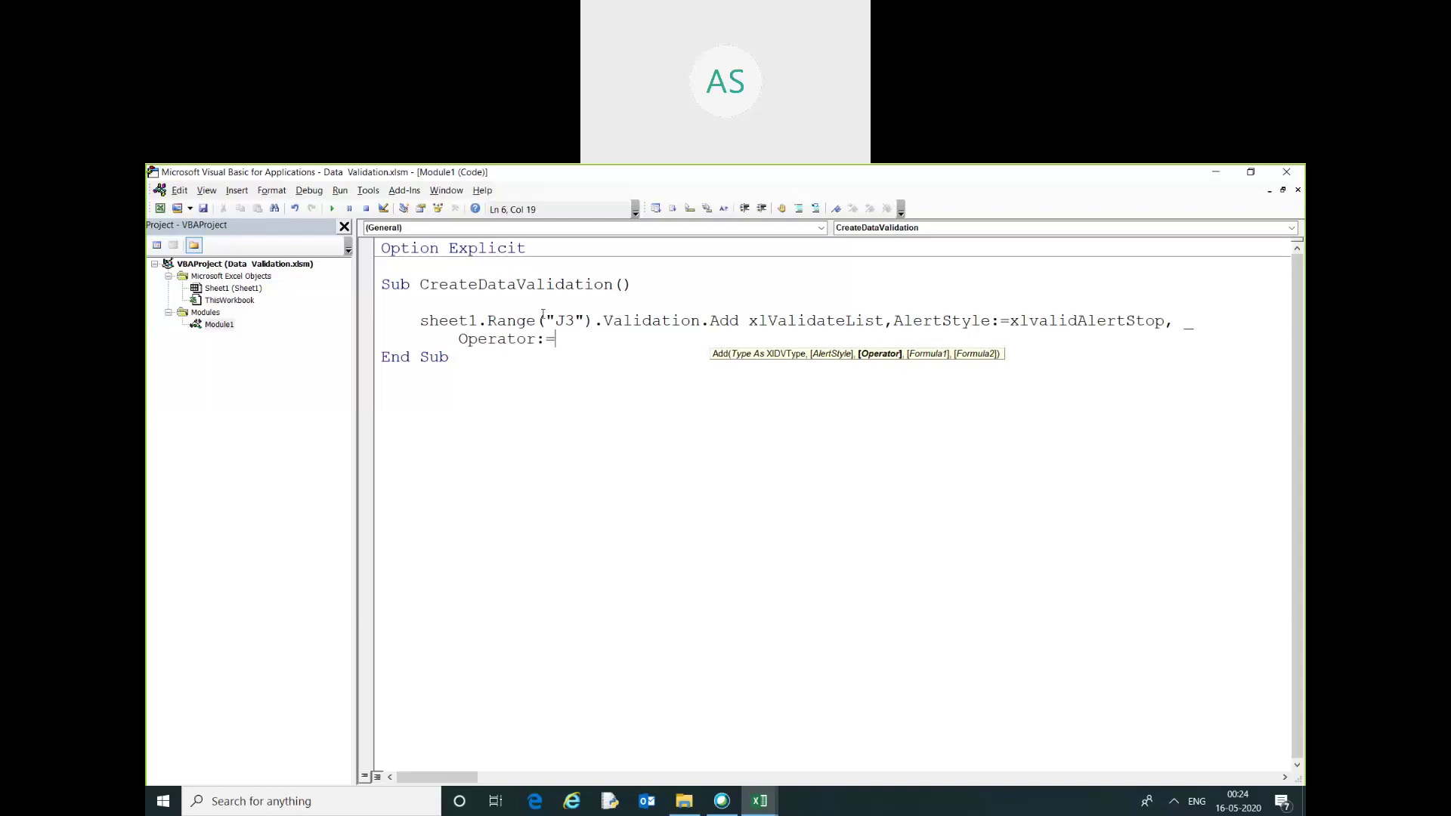
pyautogui.write('xlbetwe')
pyautogui.write('en')
pyautogui.write(',af')
pyautogui.press('BackSpace')
pyautogui.press('BackSpace')
pyautogui.write('f')
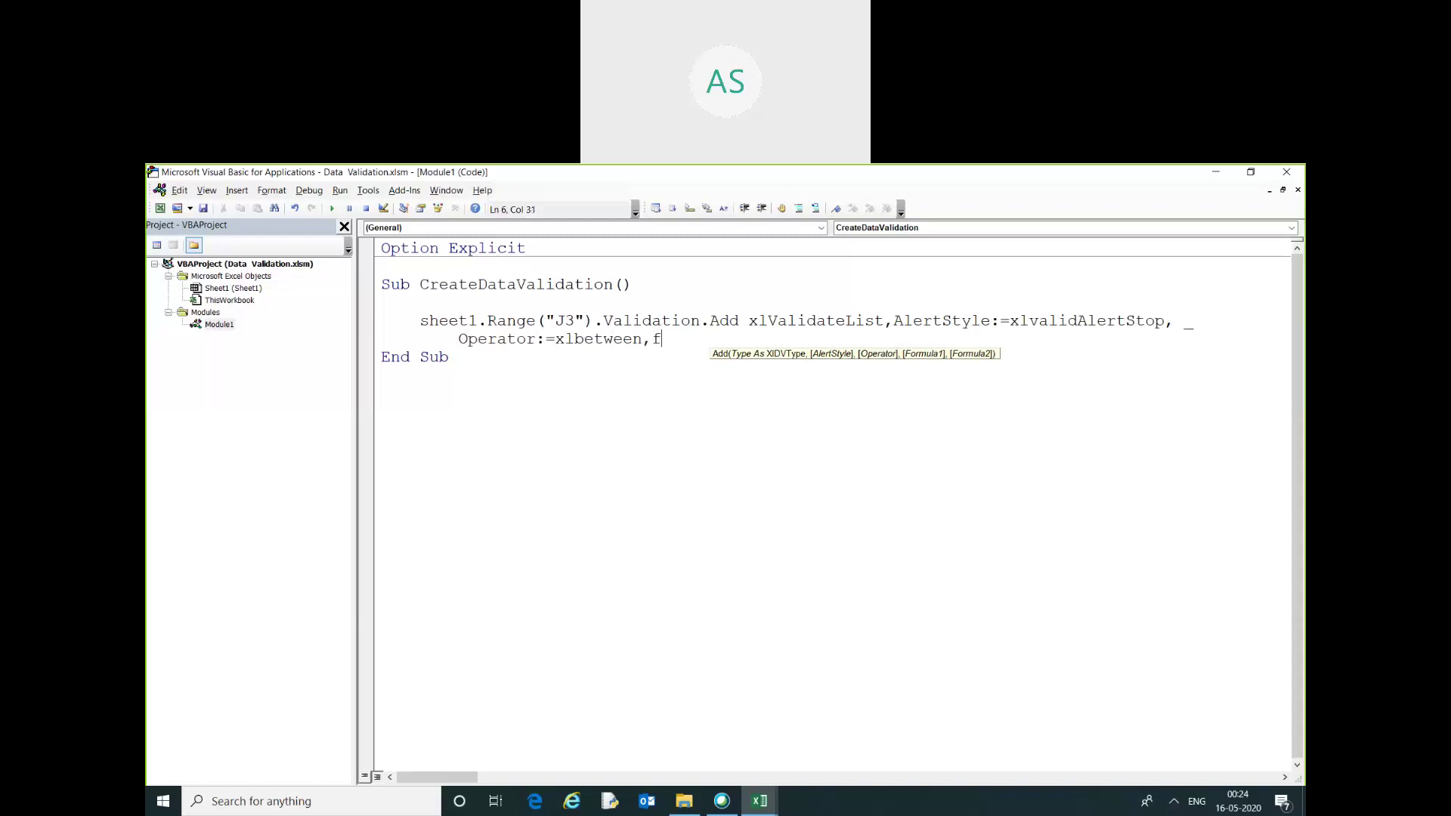
pyautogui.press('BackSpace')
pyautogui.write('Formula')
pyautogui.write('1')
pyautogui.write(':=')
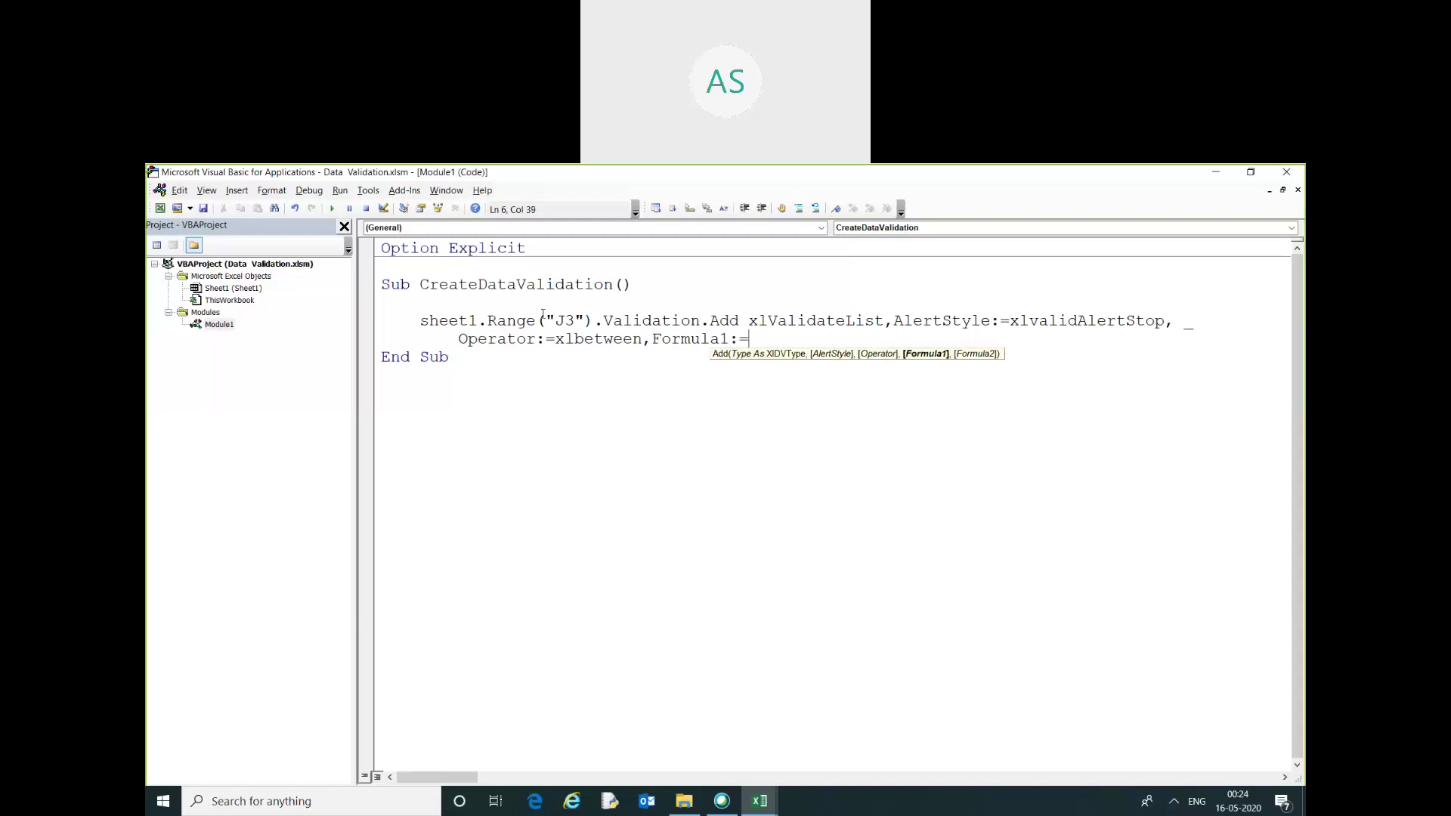
pyautogui.write('"')
pyautogui.write('=S')
pyautogui.write('heet')
pyautogui.write('1!')
# - Confirm on the worksheet that the months occupy F2:F13
pyautogui.hotkey('alt', 'F11')
pyautogui.press('Left')
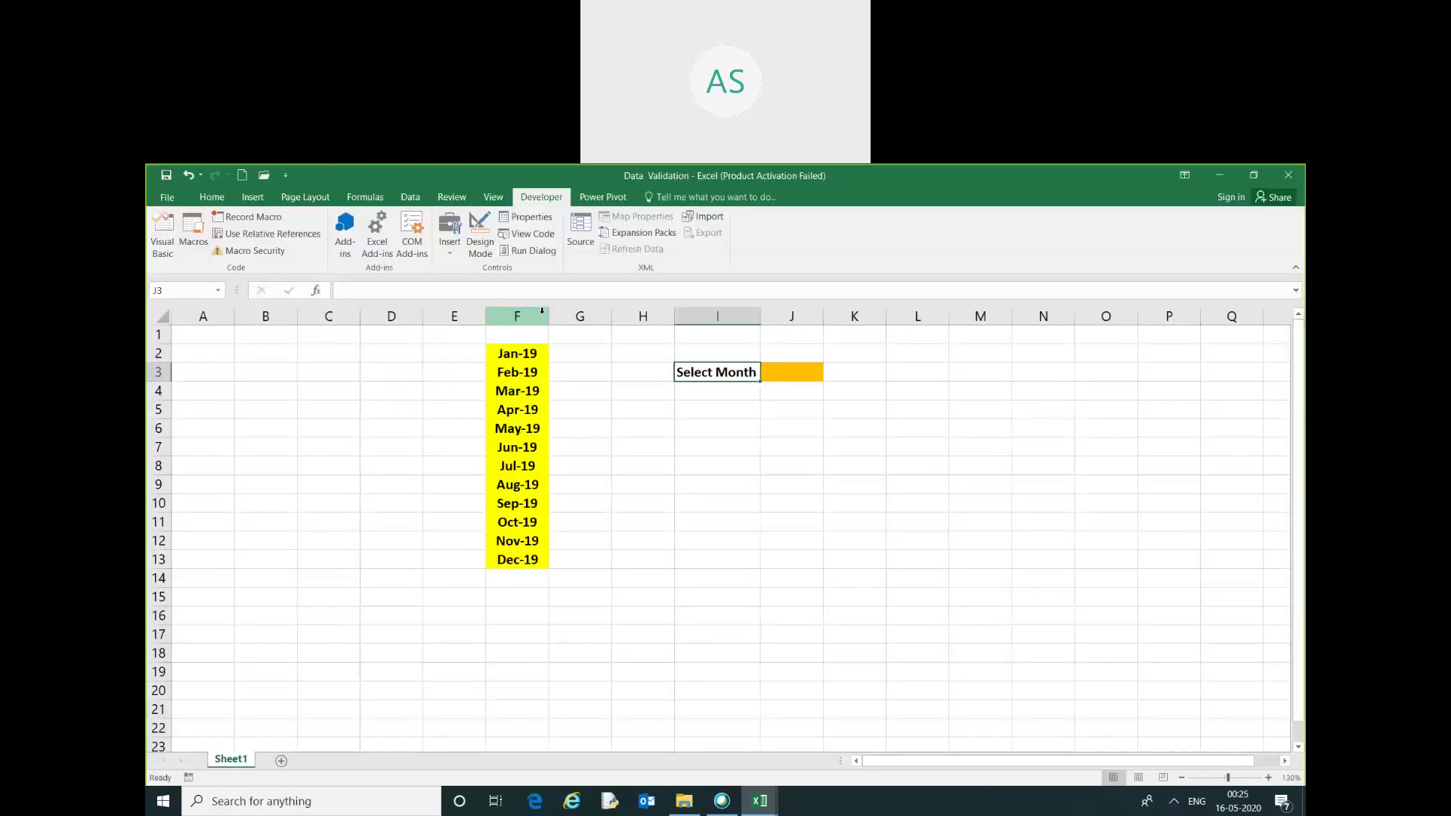
pyautogui.press('Left')
pyautogui.press('Left')
pyautogui.press('Left')
pyautogui.press('Up')
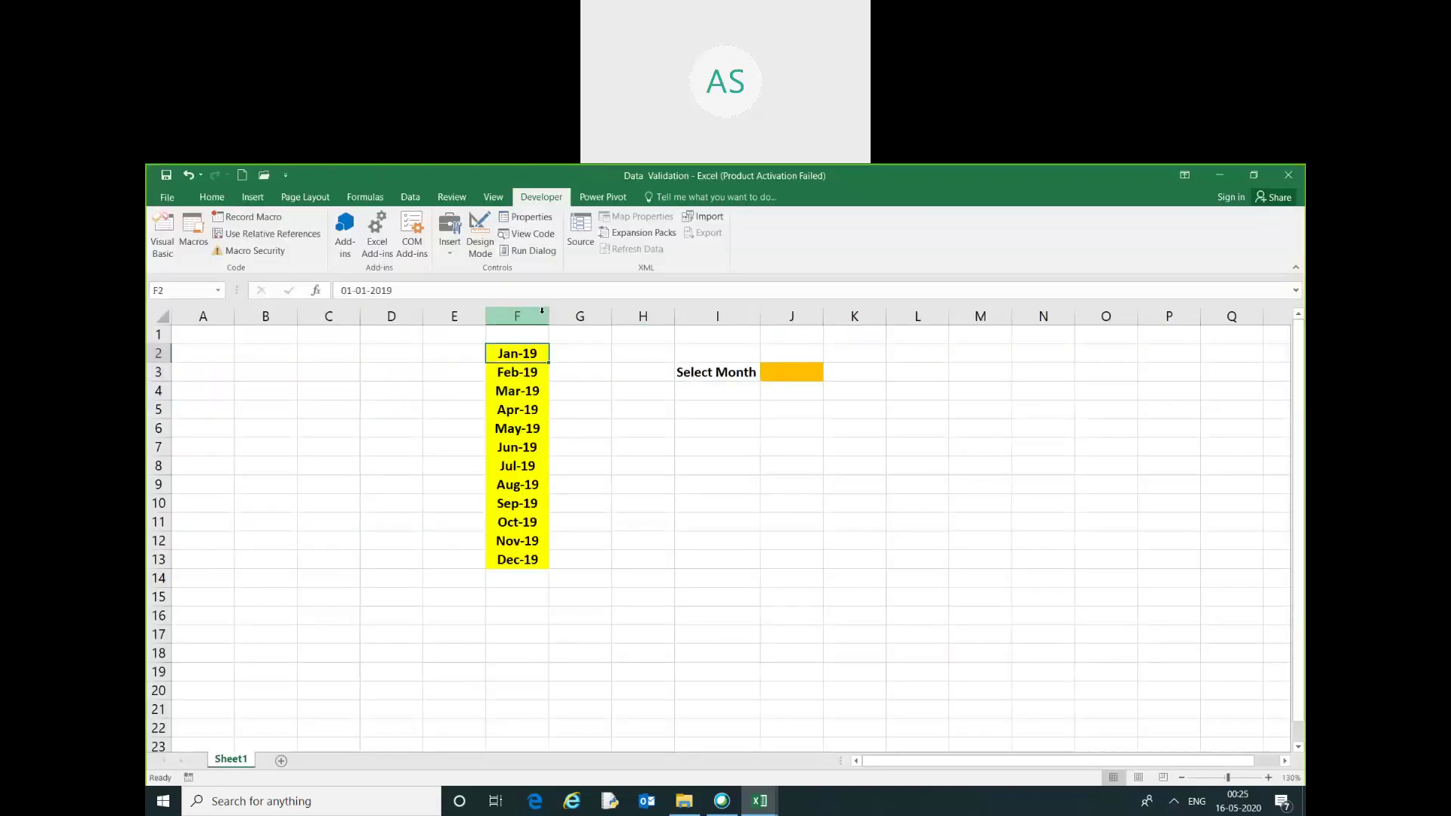
pyautogui.hotkey('shift', 'Down')
pyautogui.hotkey('shift', 'Down')
pyautogui.hotkey('shift', 'Down')
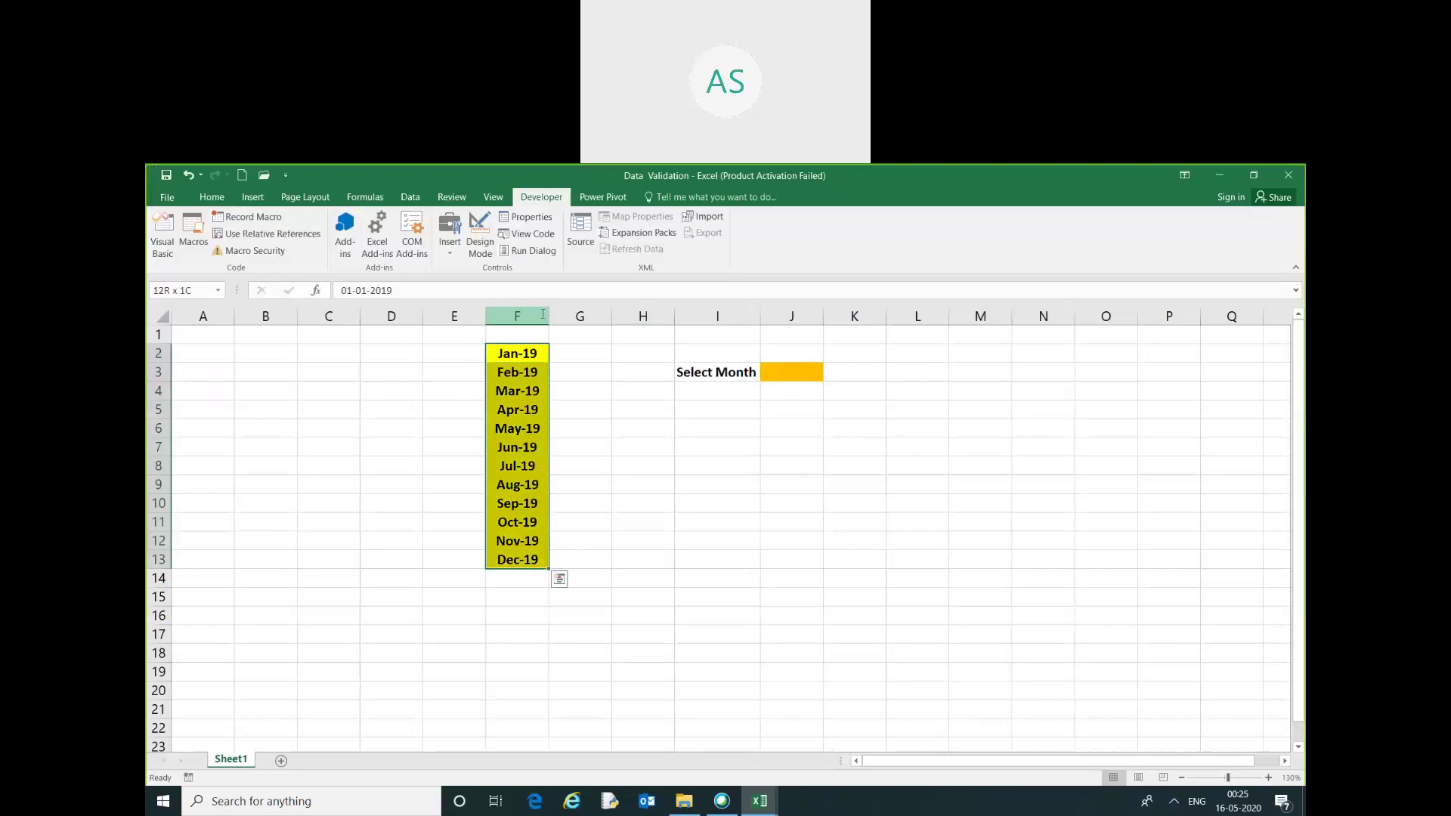
pyautogui.hotkey('alt', 'F11')
pyautogui.write('2')
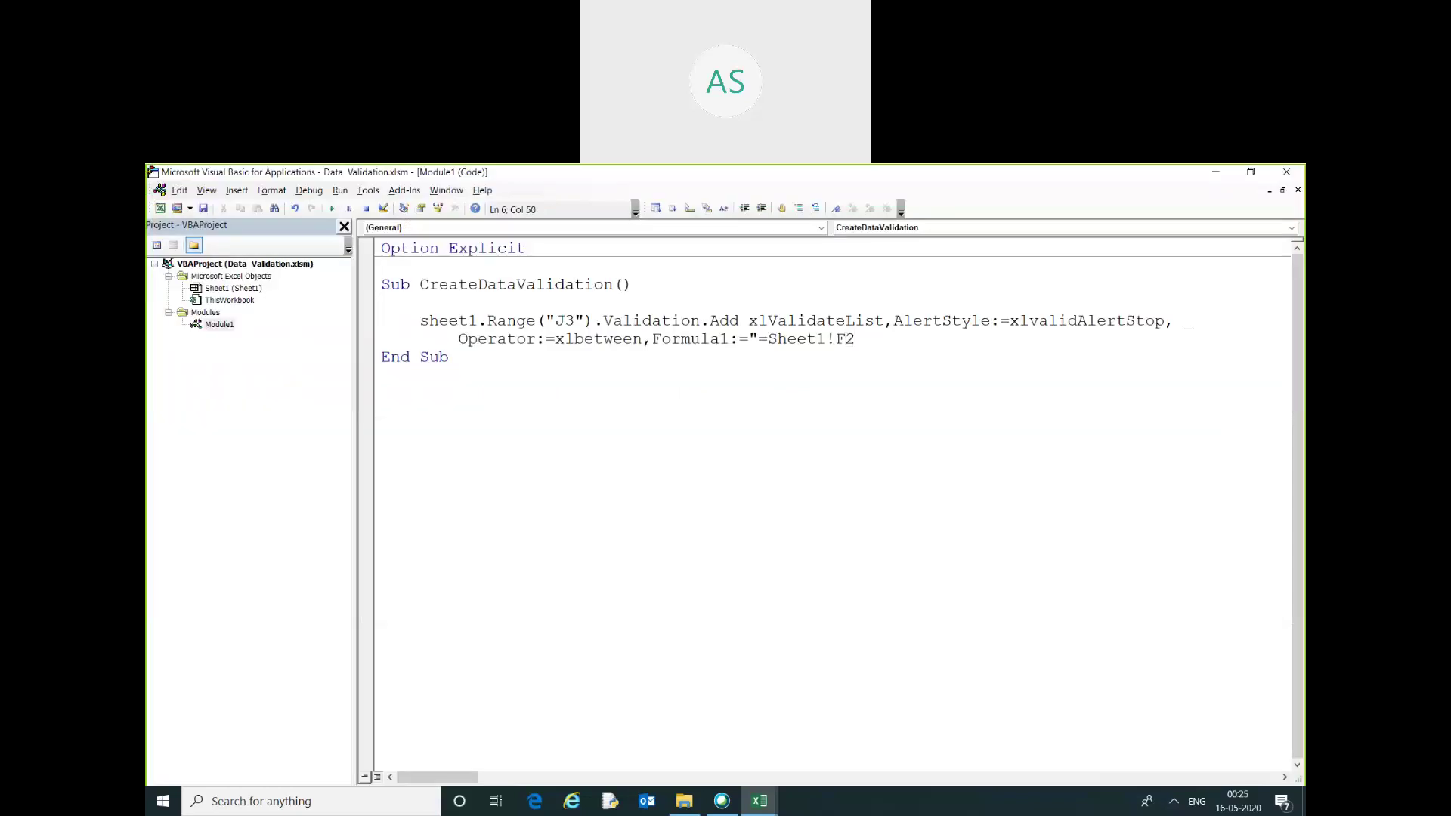
pyautogui.write(':F13')
pyautogui.write('"\'')
# - Finish Formula1:="=Sheet1!F2:F13", remove the stray apostrophe, and return to Excel
pyautogui.press('BackSpace')
pyautogui.click(542, 319)
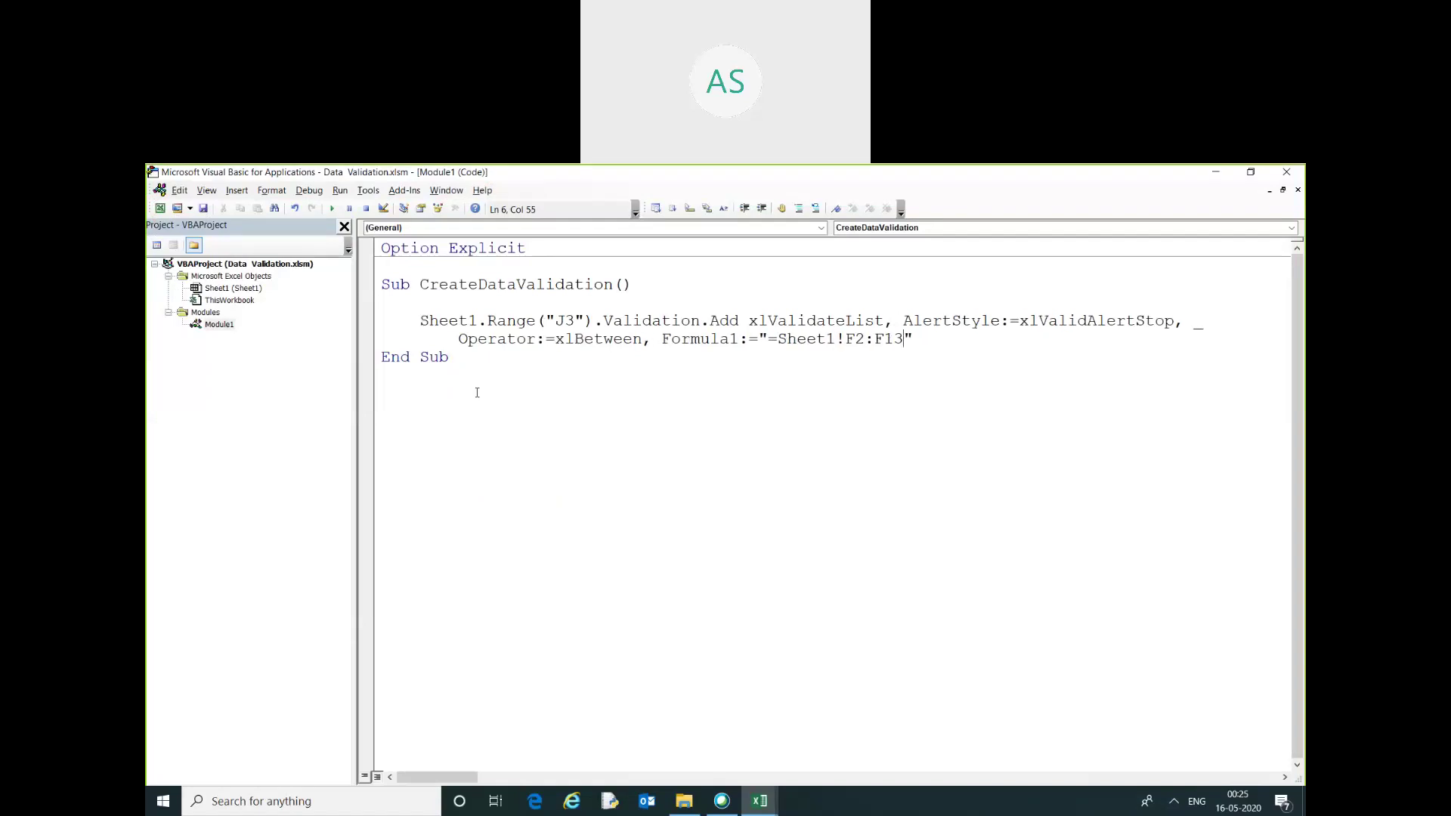
pyautogui.hotkey('alt', 'F11')
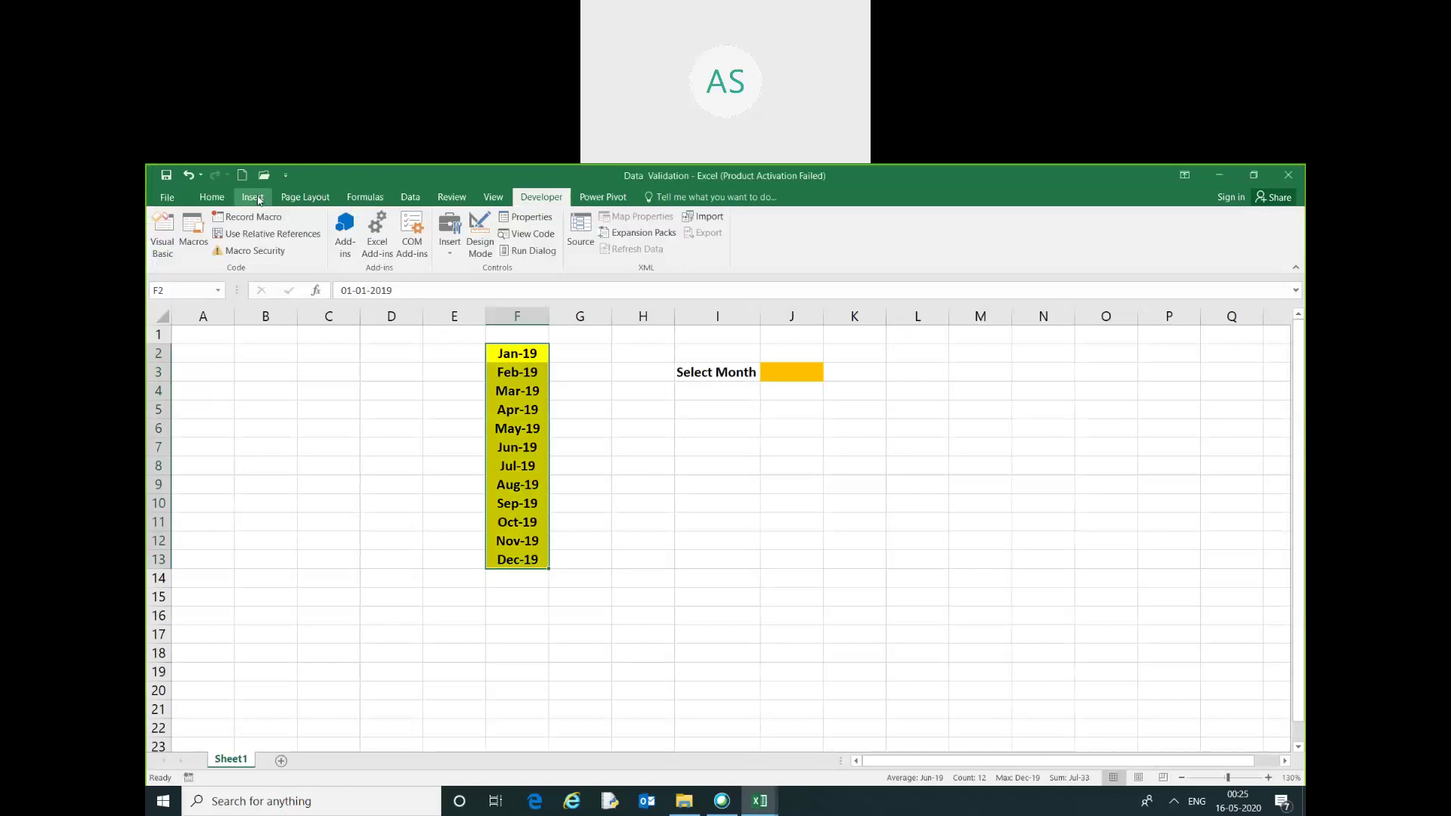
pyautogui.click(259, 199)
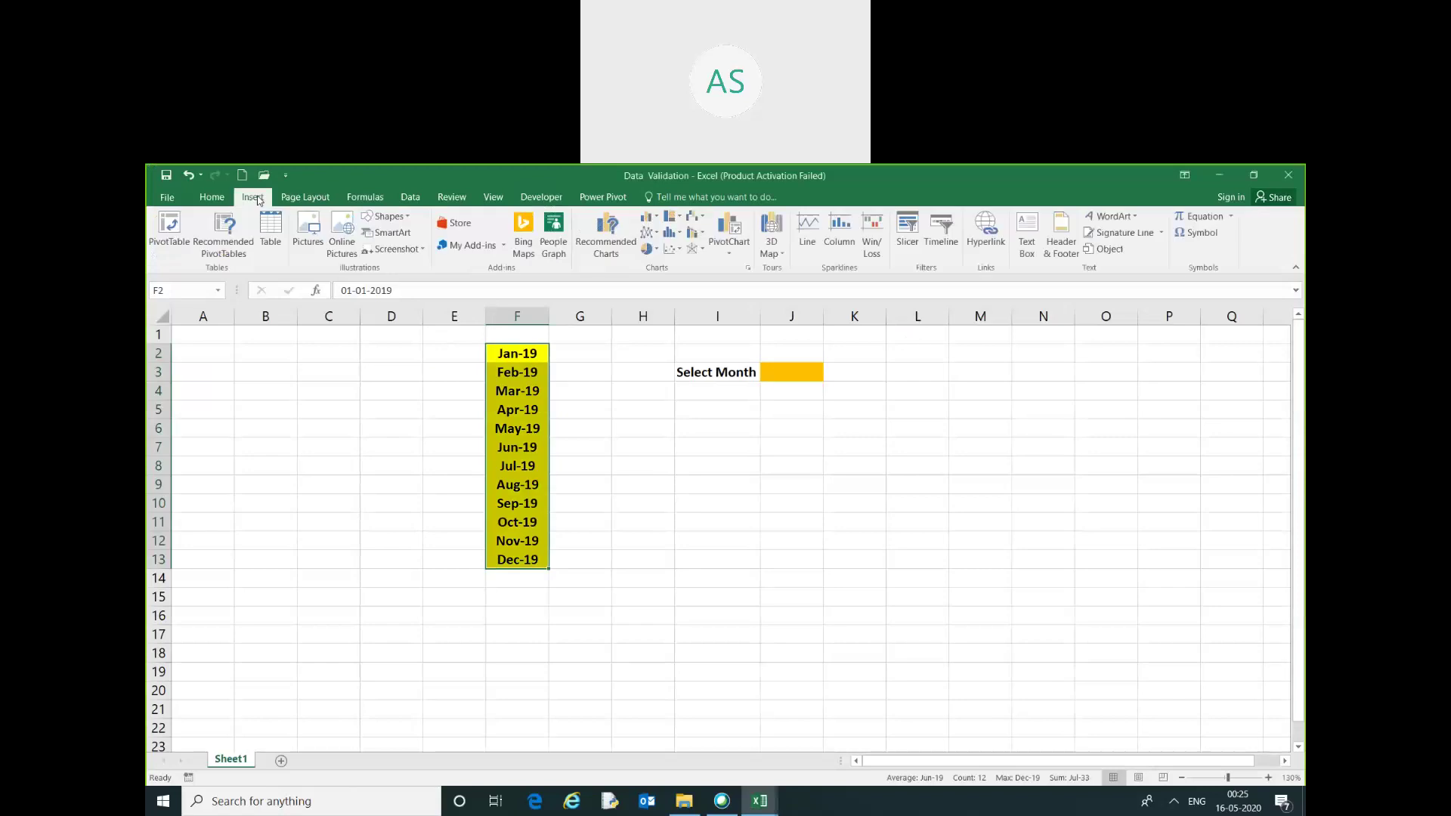
# - Draw a rectangle near column N labelled 'Create Data validation' and widen it to fit
pyautogui.click(385, 215)
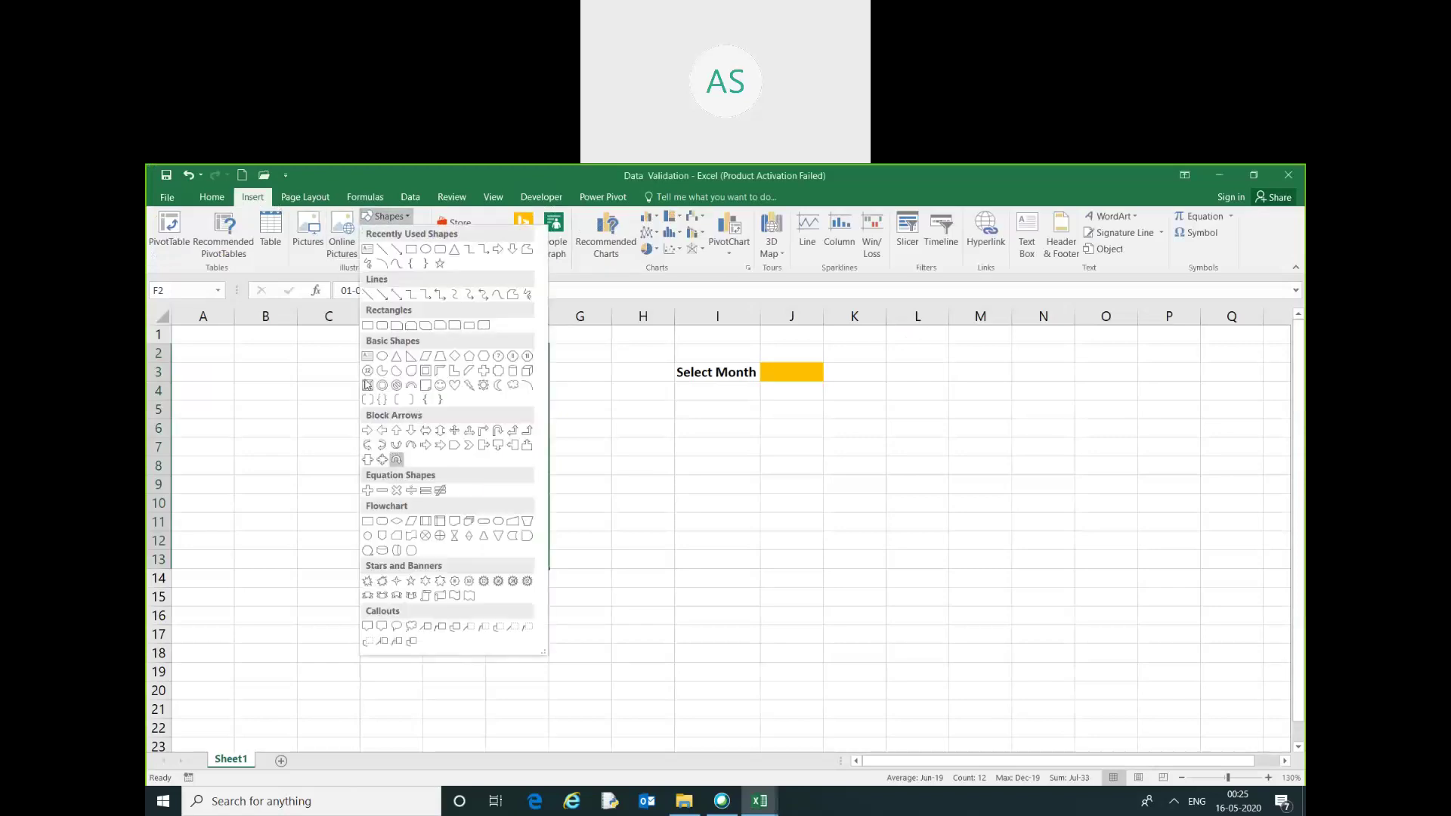
pyautogui.click(367, 327)
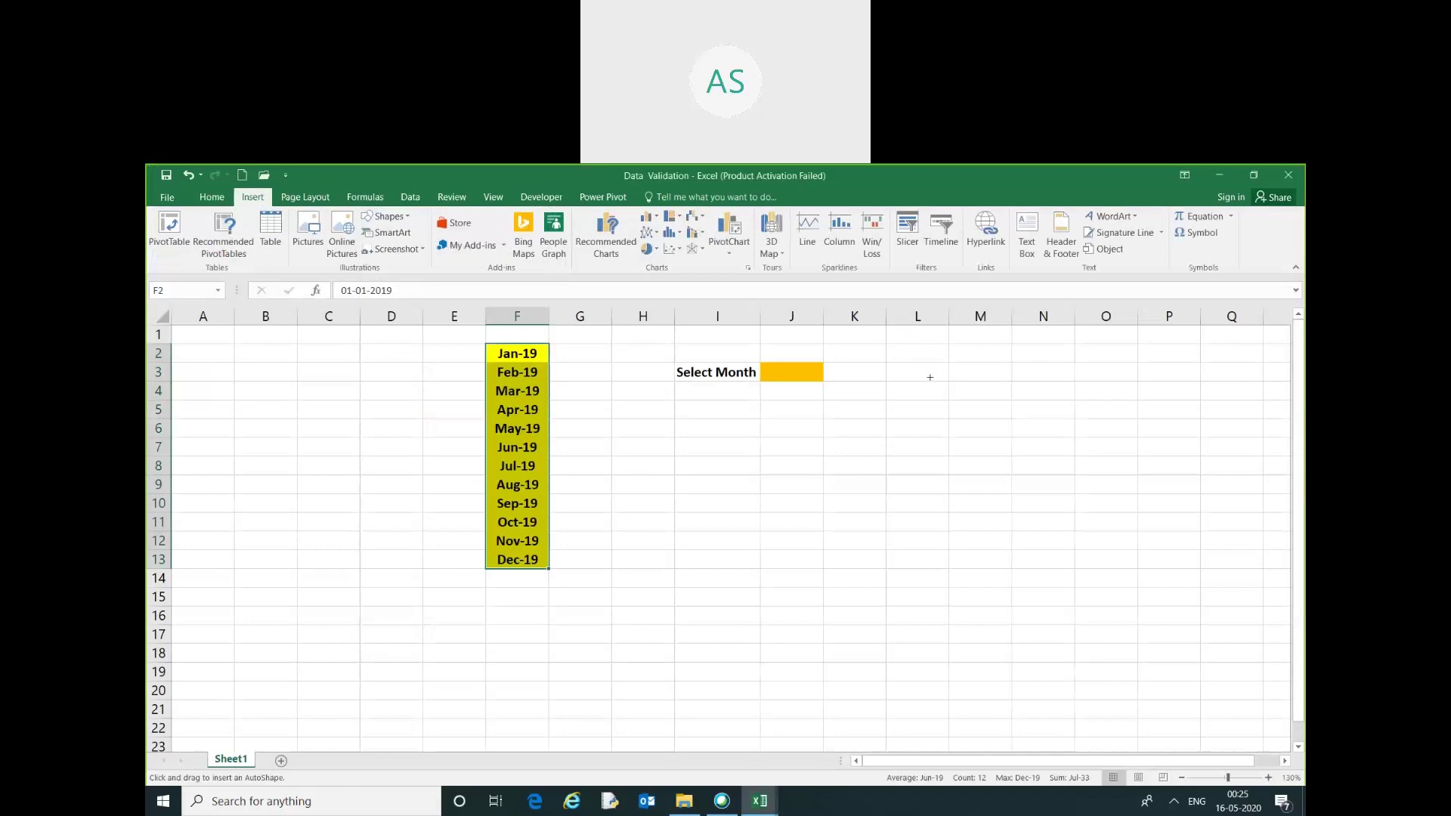
pyautogui.moveTo(1005, 353); pyautogui.dragTo(1135, 396)
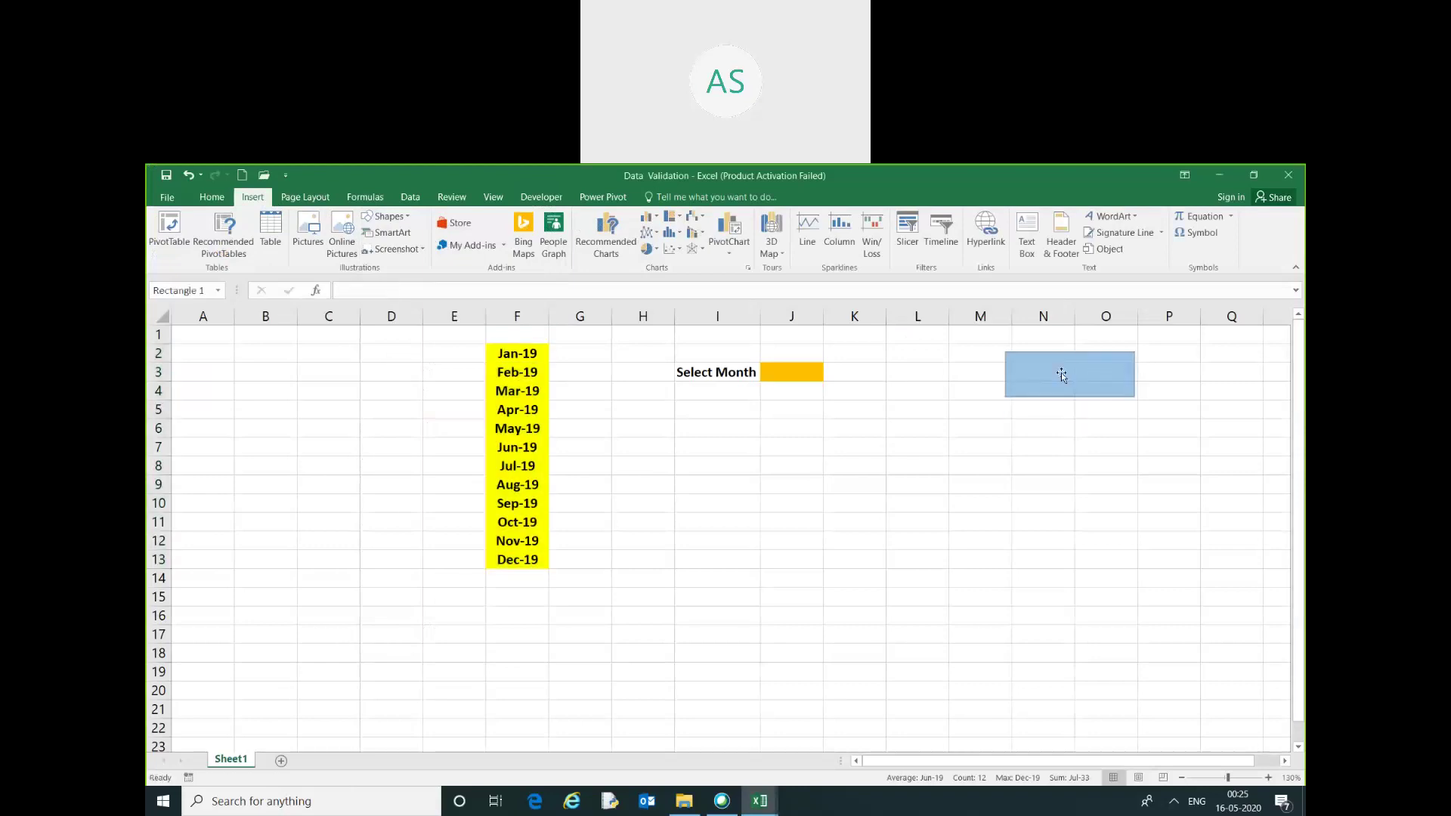
pyautogui.rightClick(1061, 372)
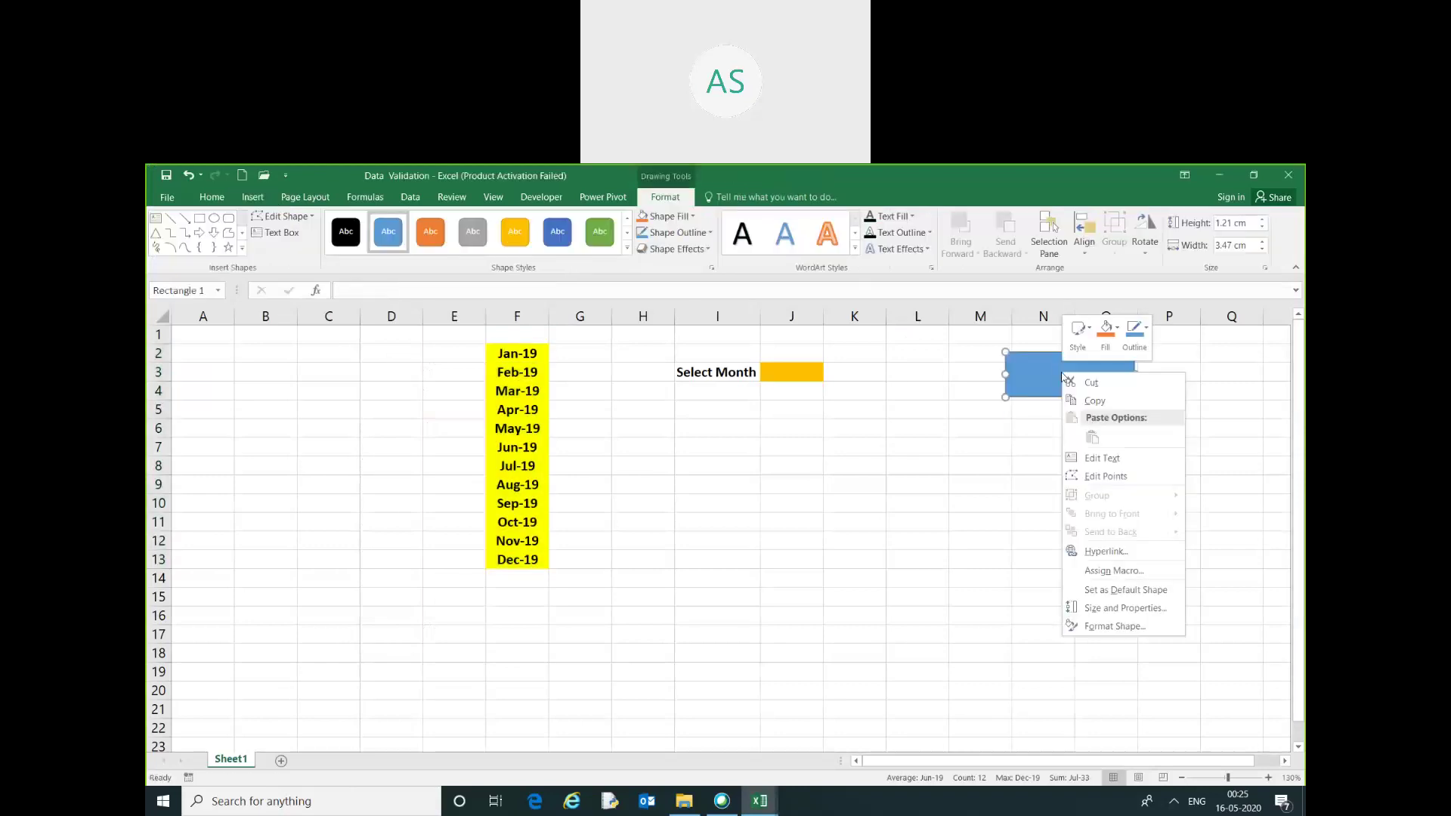
pyautogui.click(1085, 454)
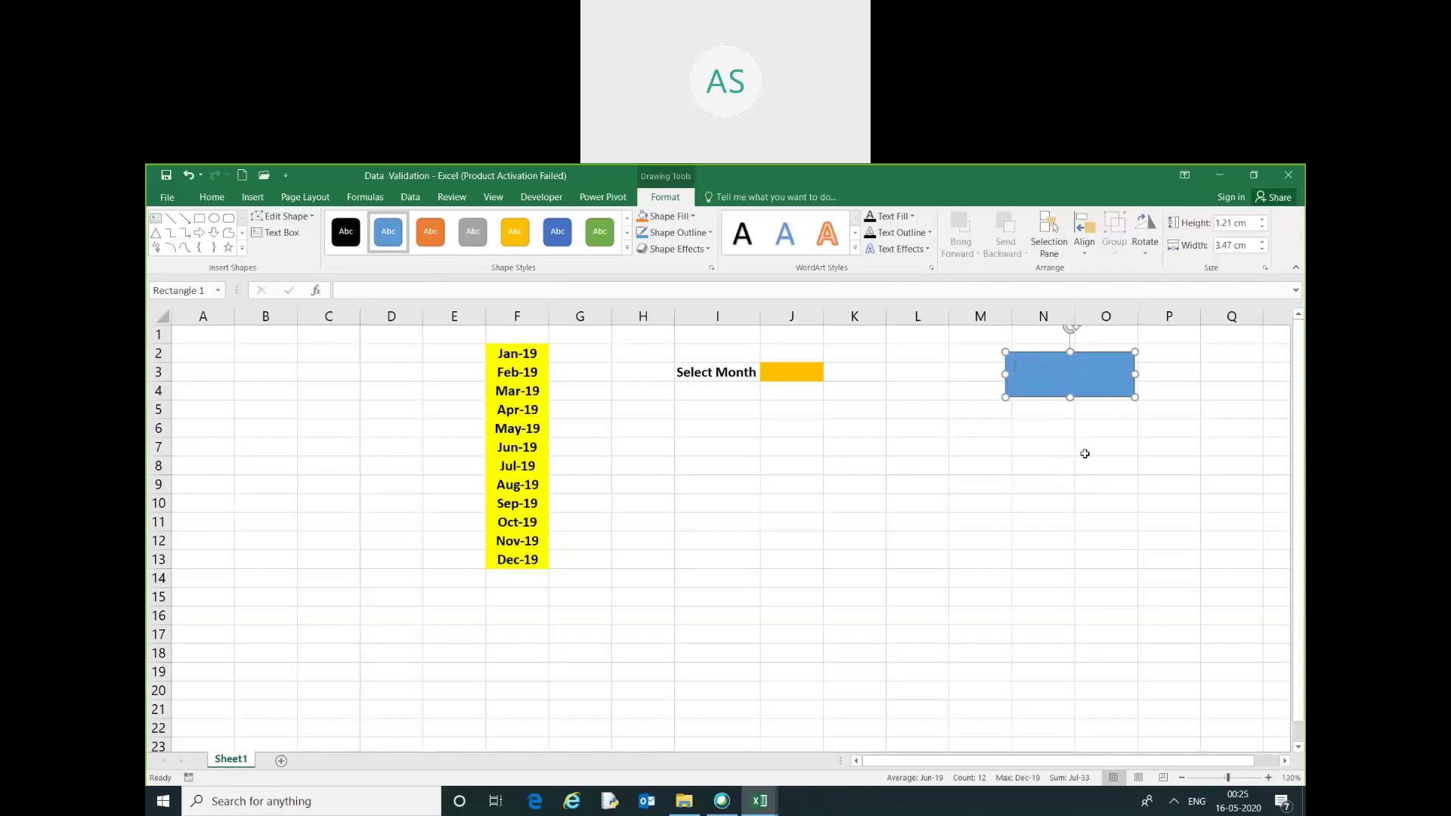
pyautogui.write('C')
pyautogui.write('reate Data')
pyautogui.write(' validation')
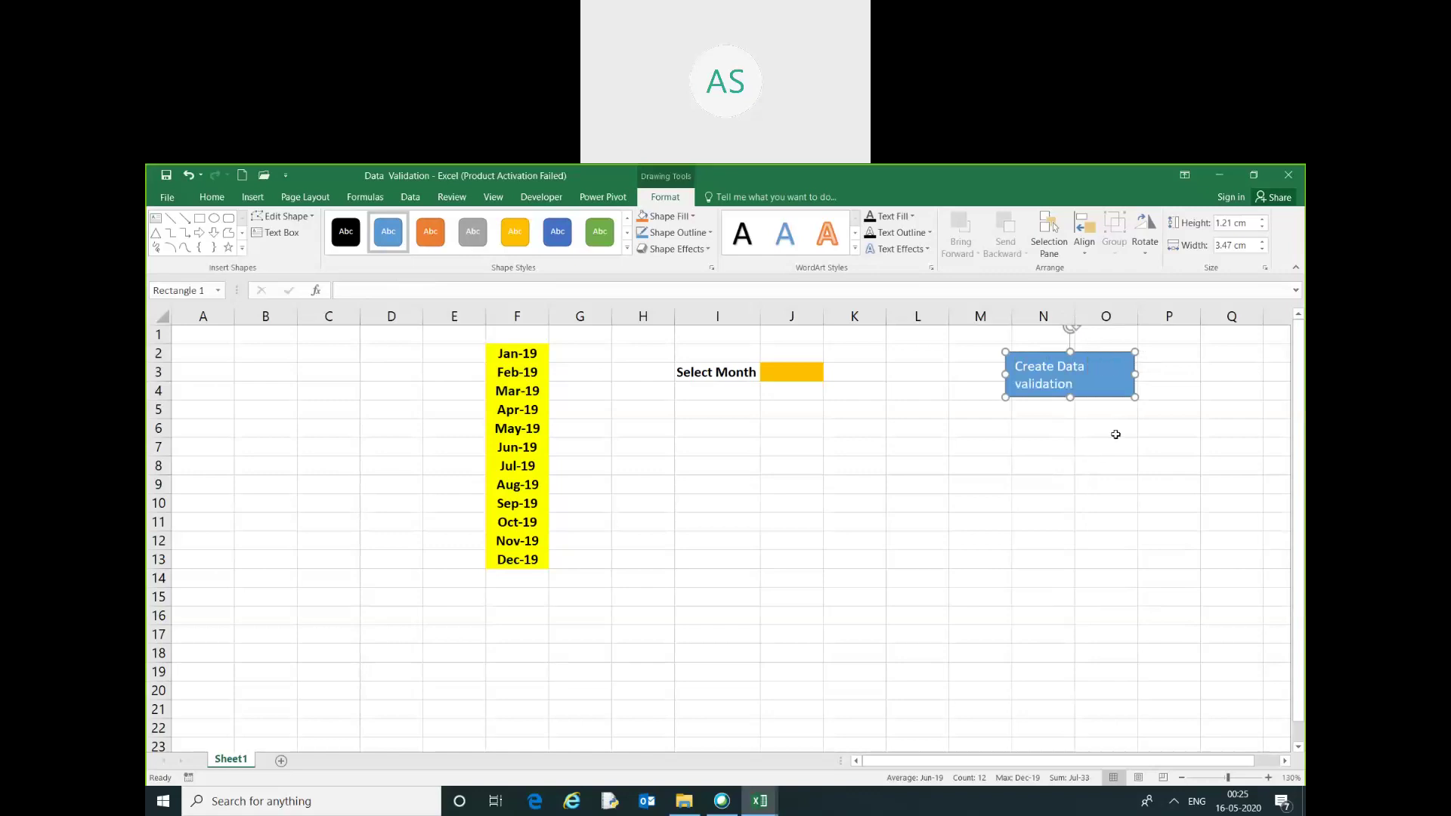
pyautogui.moveTo(1135, 374)
pyautogui.mouseDown()
pyautogui.moveTo(1161, 366)
pyautogui.moveTo(1084, 381)
pyautogui.mouseUp()
# - Apply a grey shape style to the Create Data validation button
pyautogui.click(524, 249)
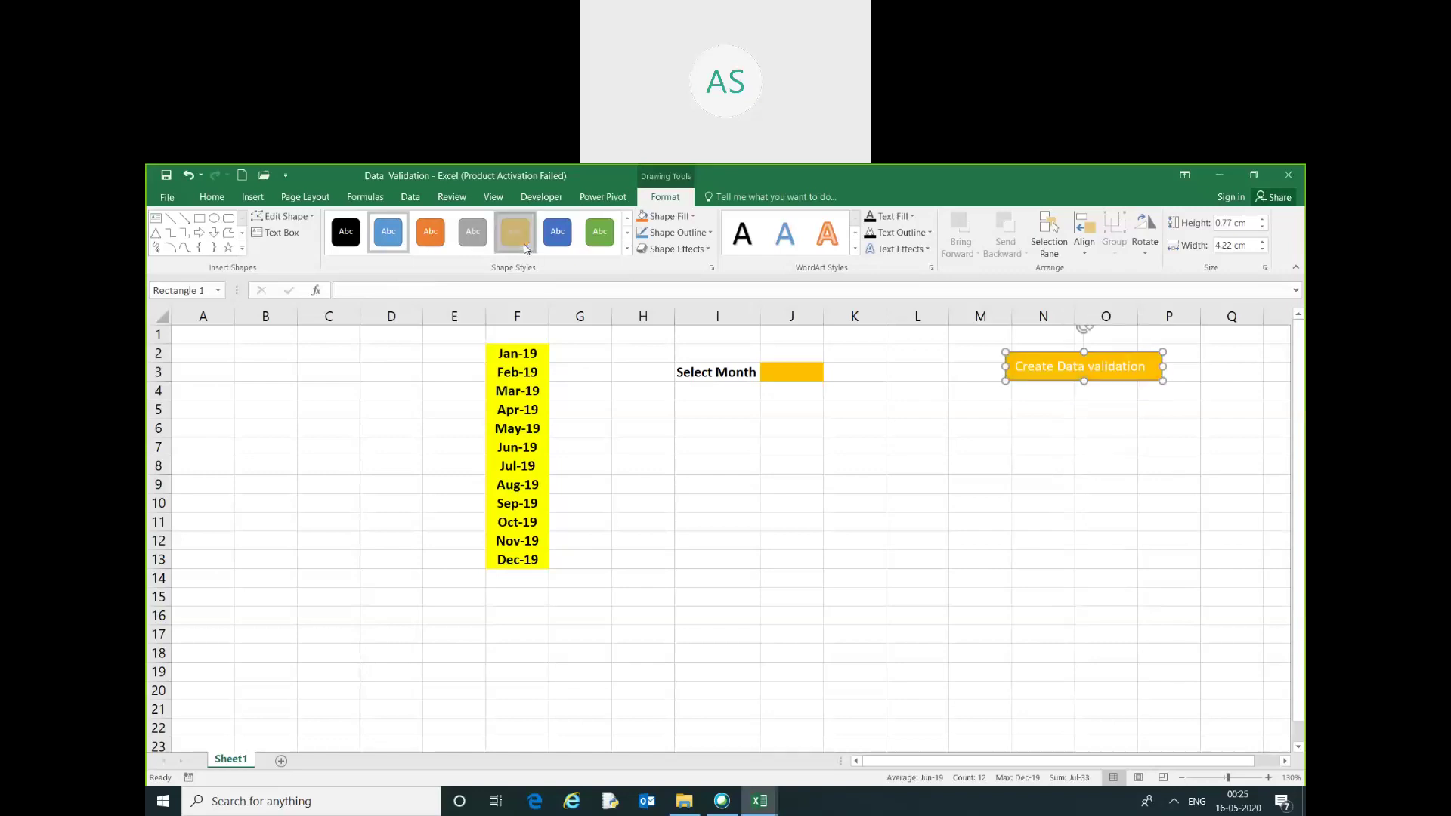
pyautogui.click(472, 235)
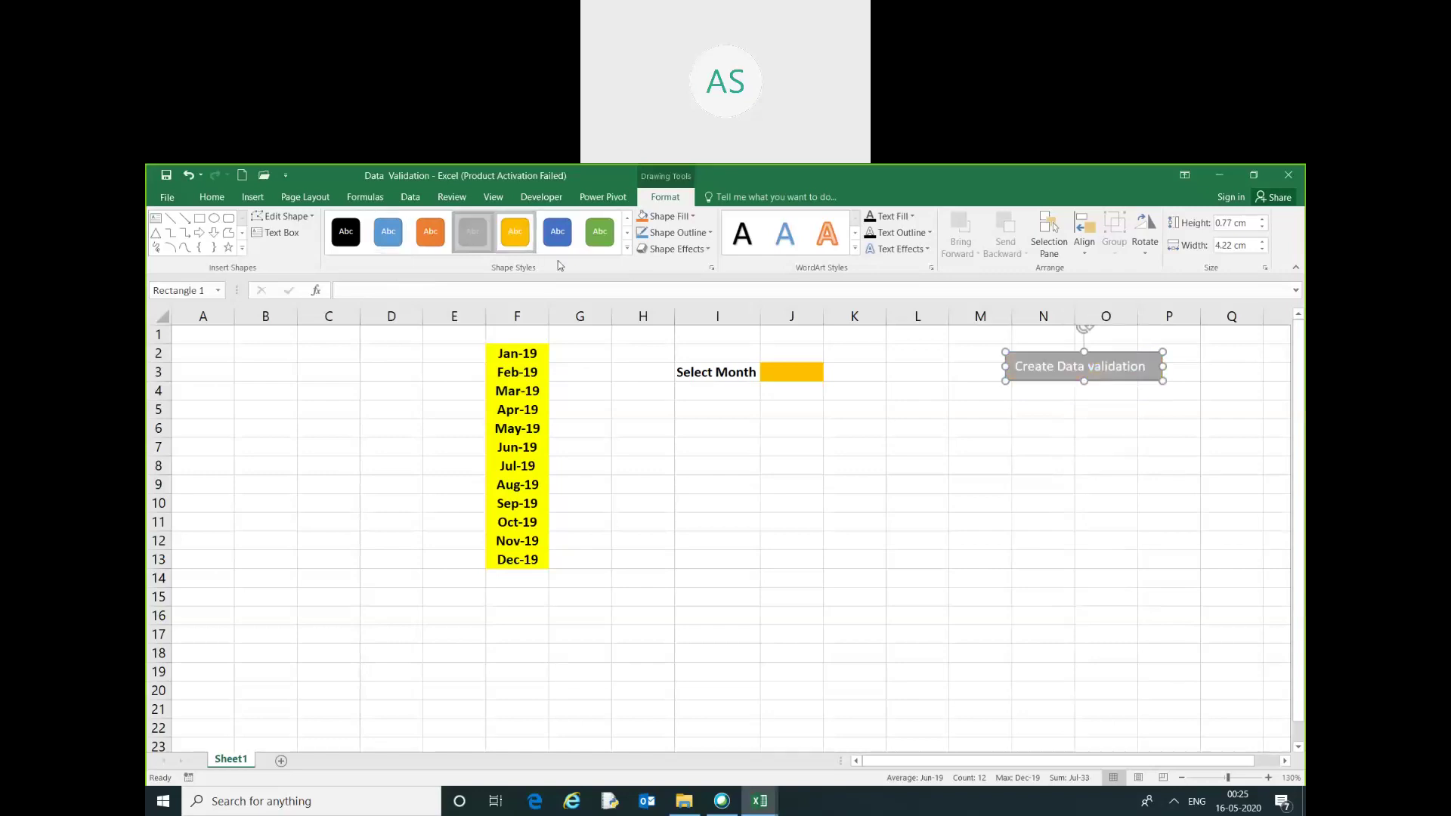
pyautogui.click(1040, 445)
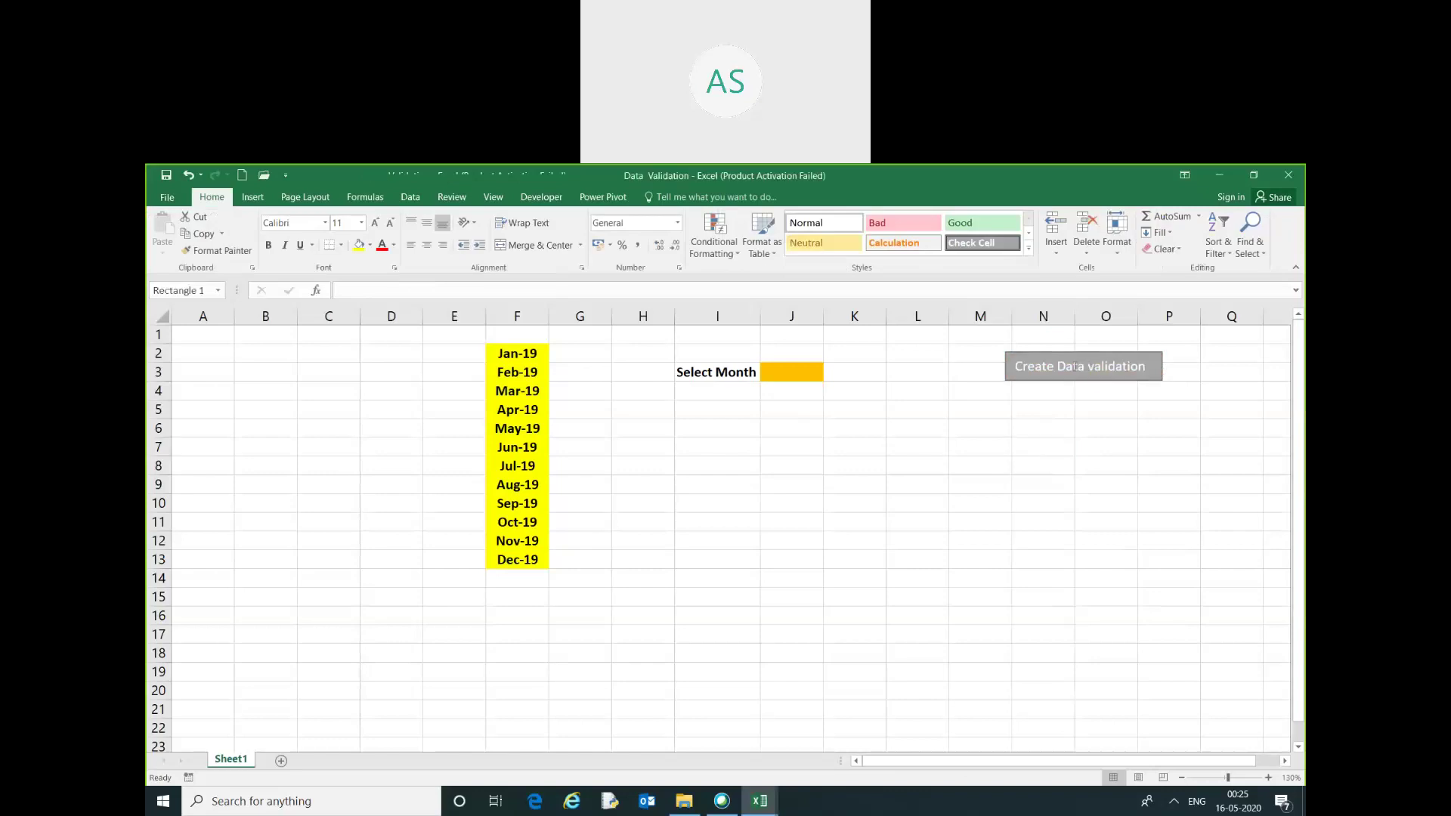
# - Assign the CreateDataValidation macro to the button
pyautogui.click(1077, 368)
pyautogui.rightClick(1078, 368)
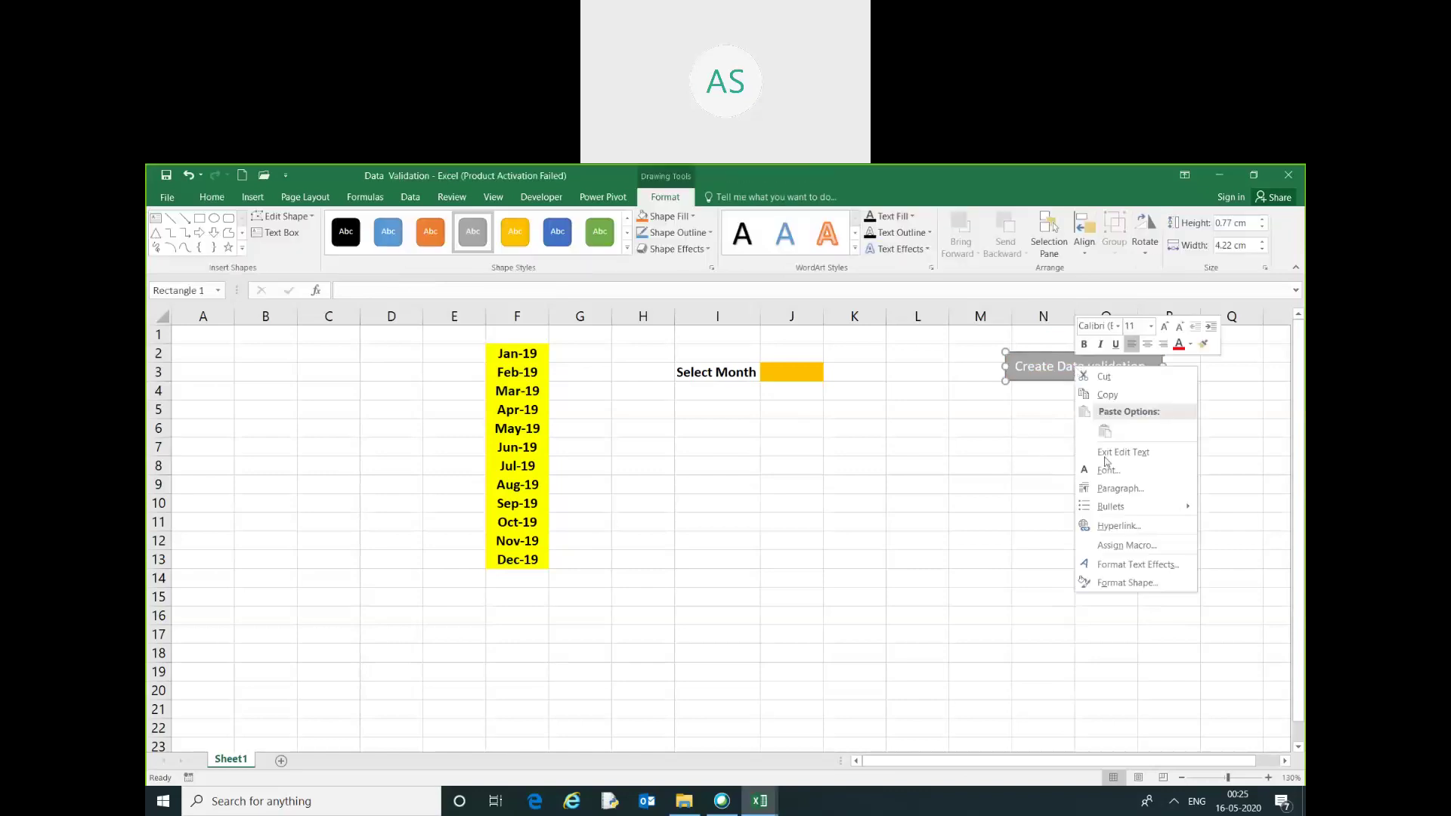
pyautogui.click(1119, 547)
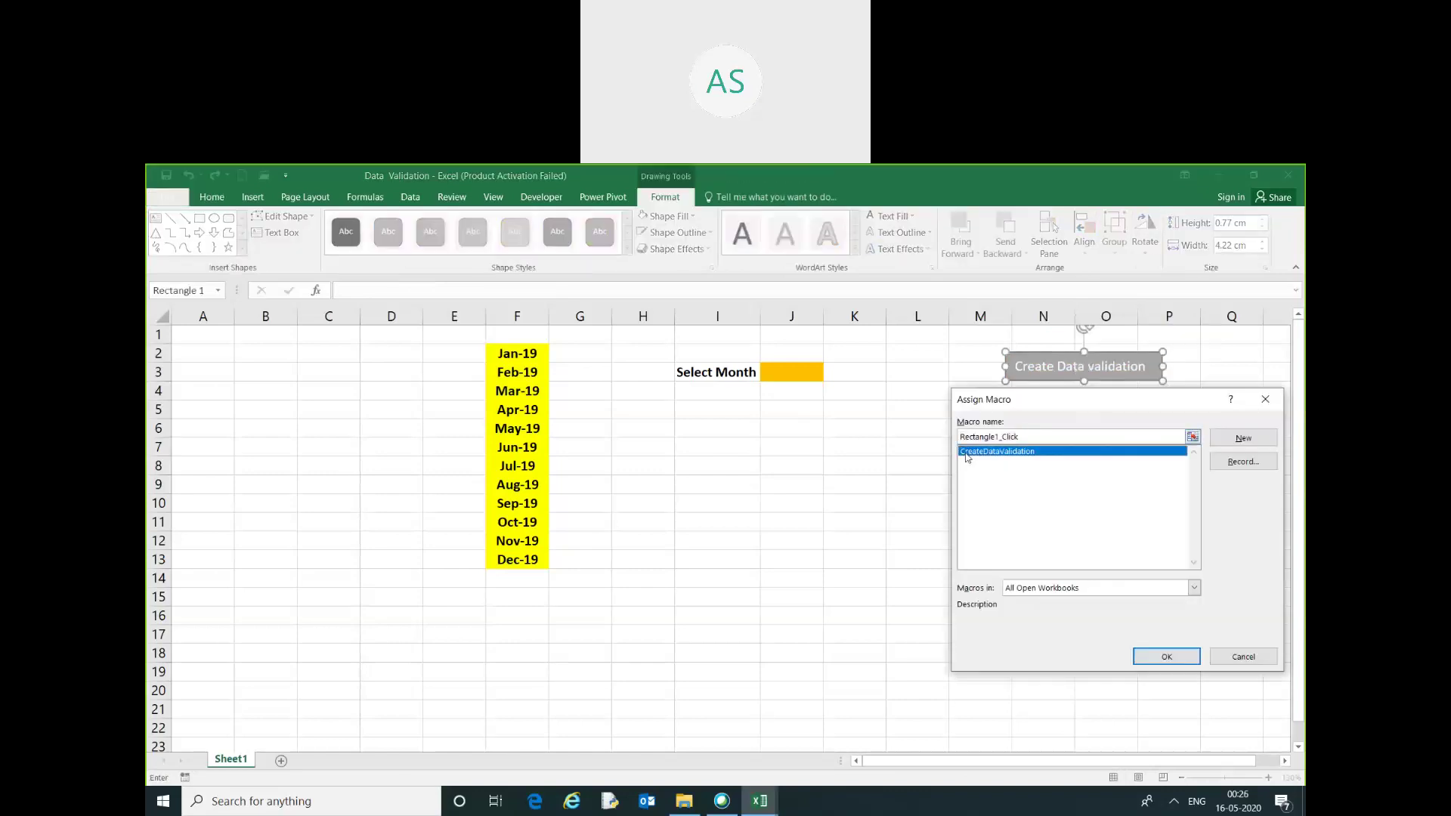
pyautogui.click(1169, 661)
pyautogui.click(1027, 481)
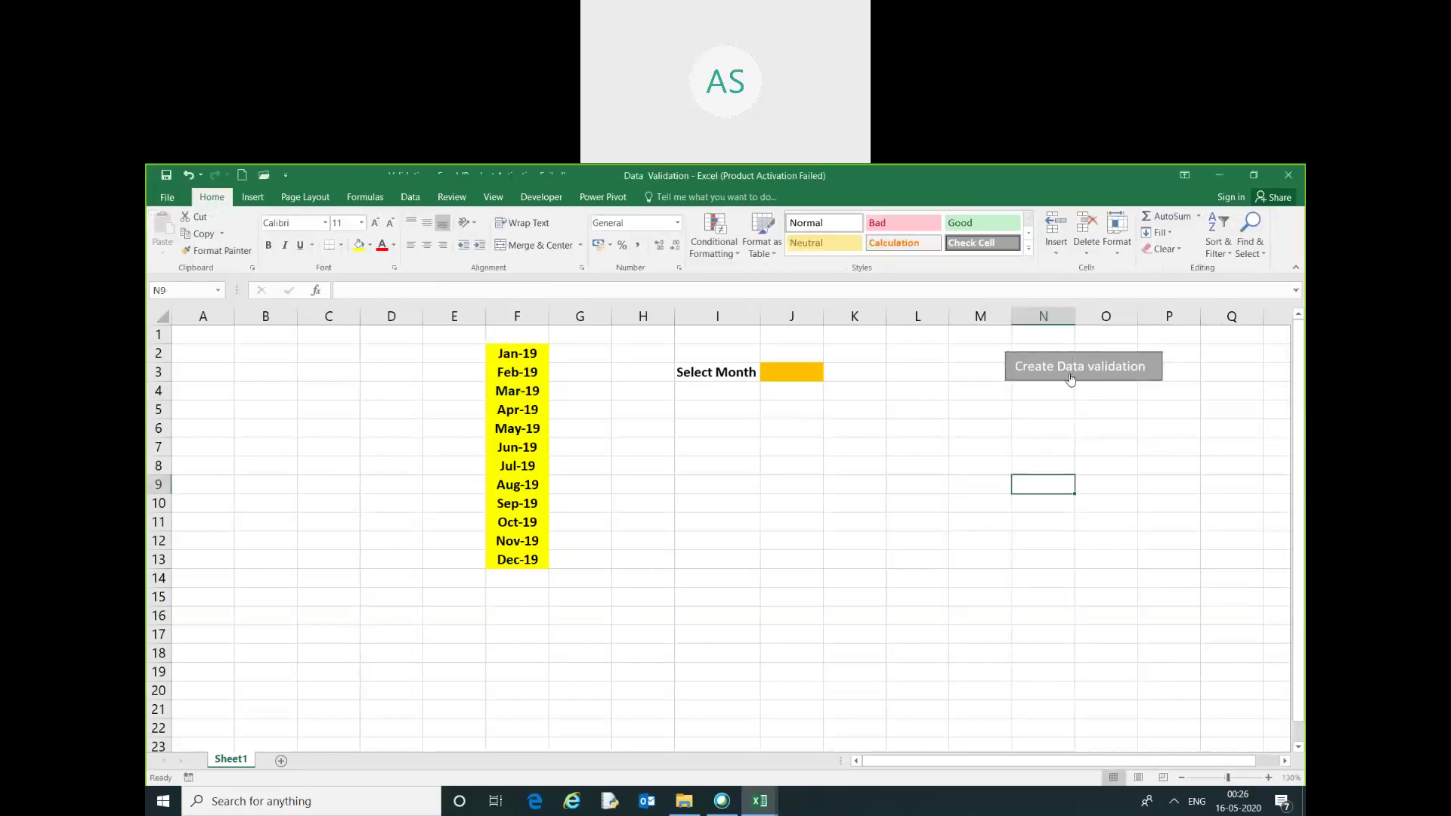
# - Run the button on J3 and test its new month drop-down with Apr-19
pyautogui.click(783, 370)
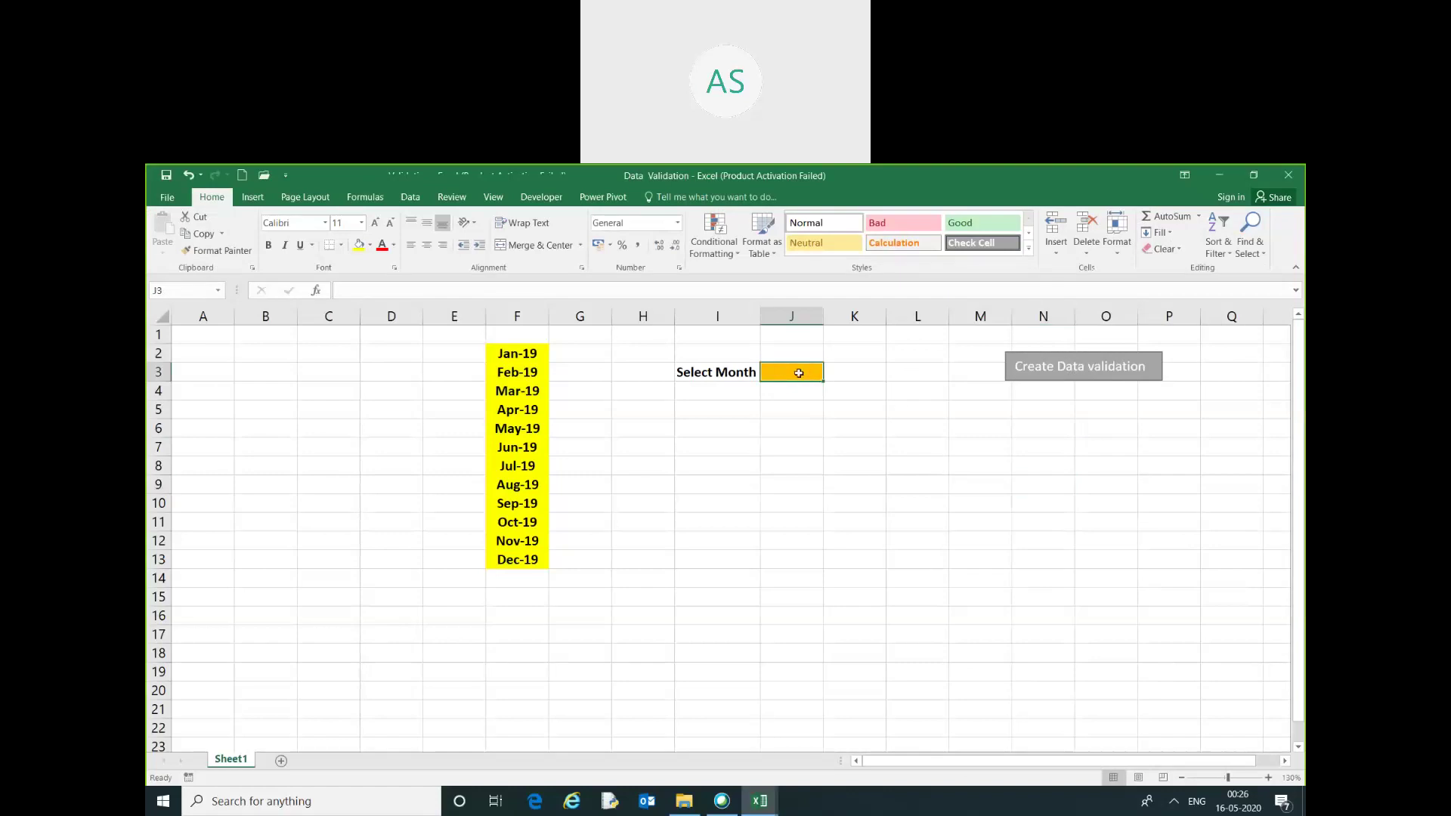
pyautogui.click(1078, 369)
pyautogui.click(829, 375)
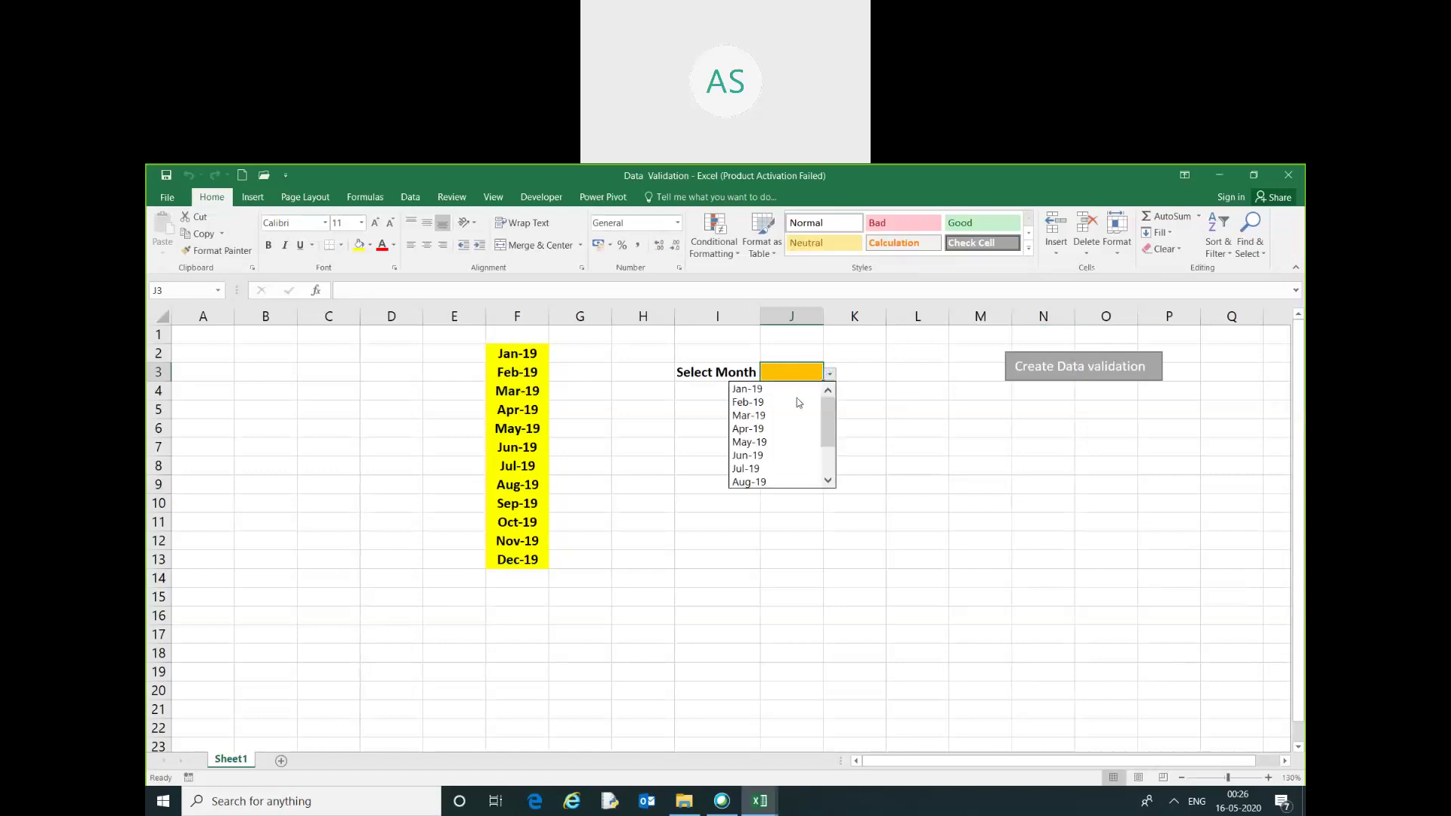
pyautogui.click(797, 429)
pyautogui.click(830, 377)
pyautogui.click(830, 381)
# - Copy F2's date formatting onto J3 with Format Painter
pyautogui.click(518, 352)
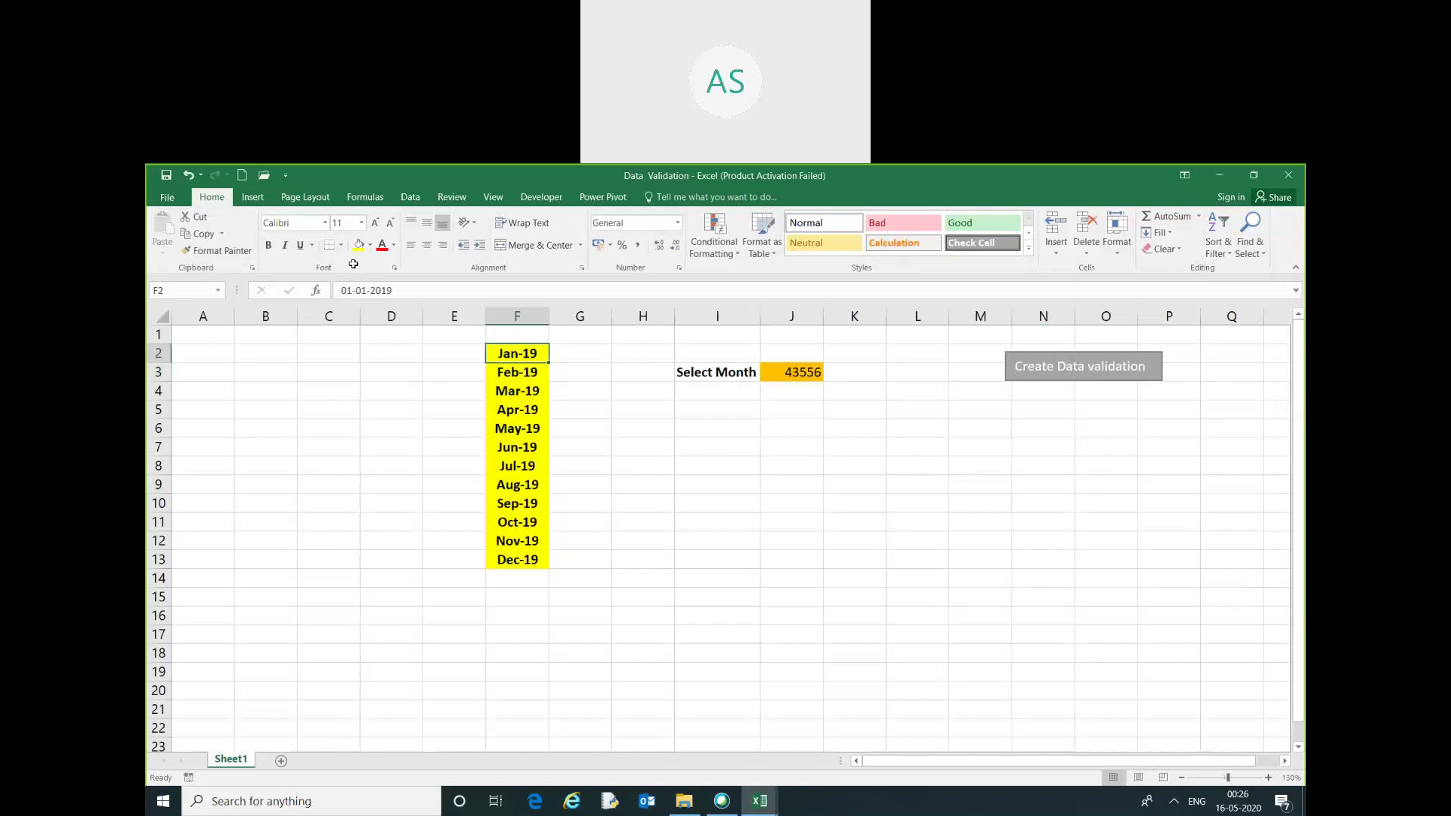
pyautogui.click(216, 251)
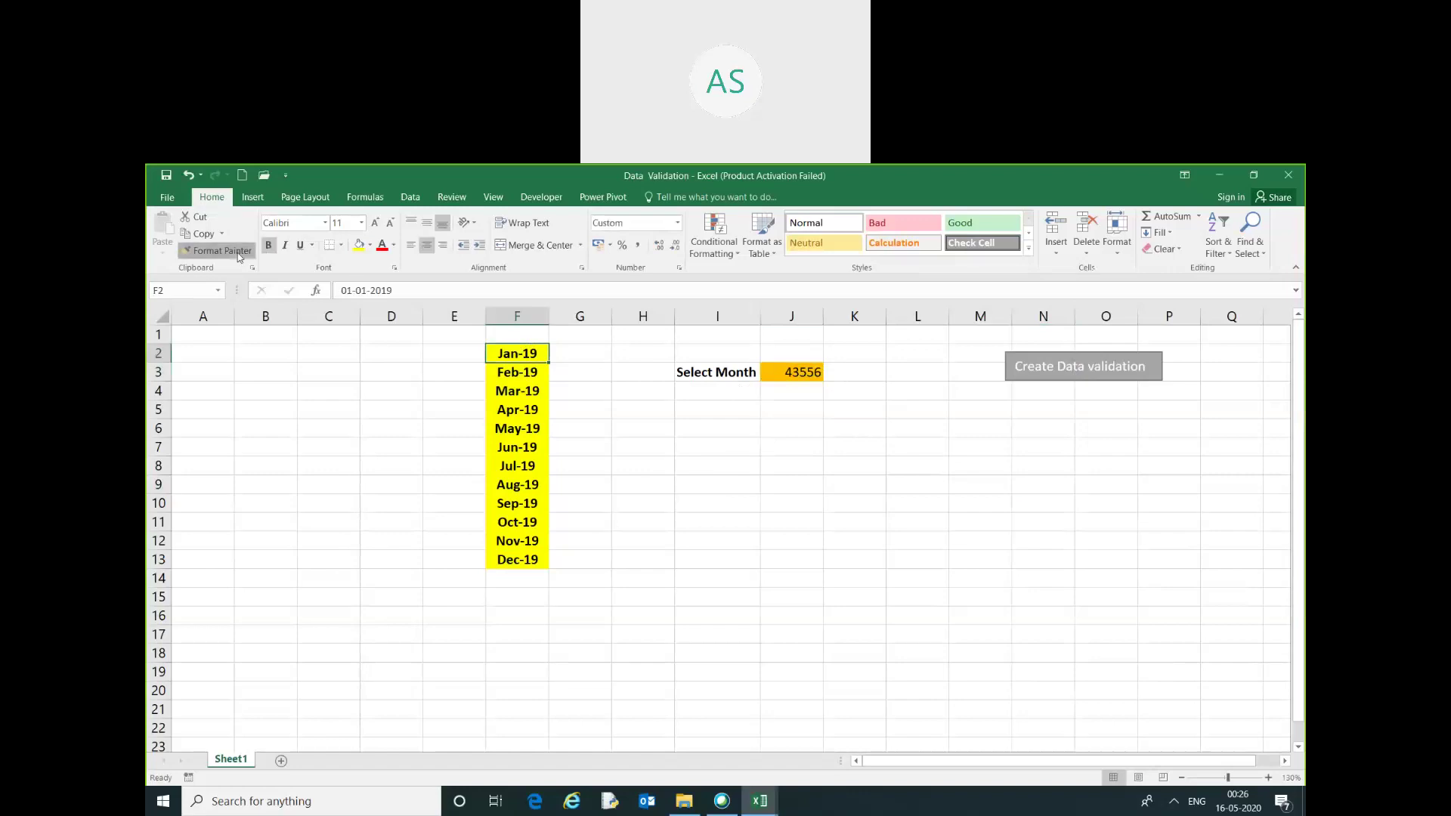
pyautogui.click(793, 371)
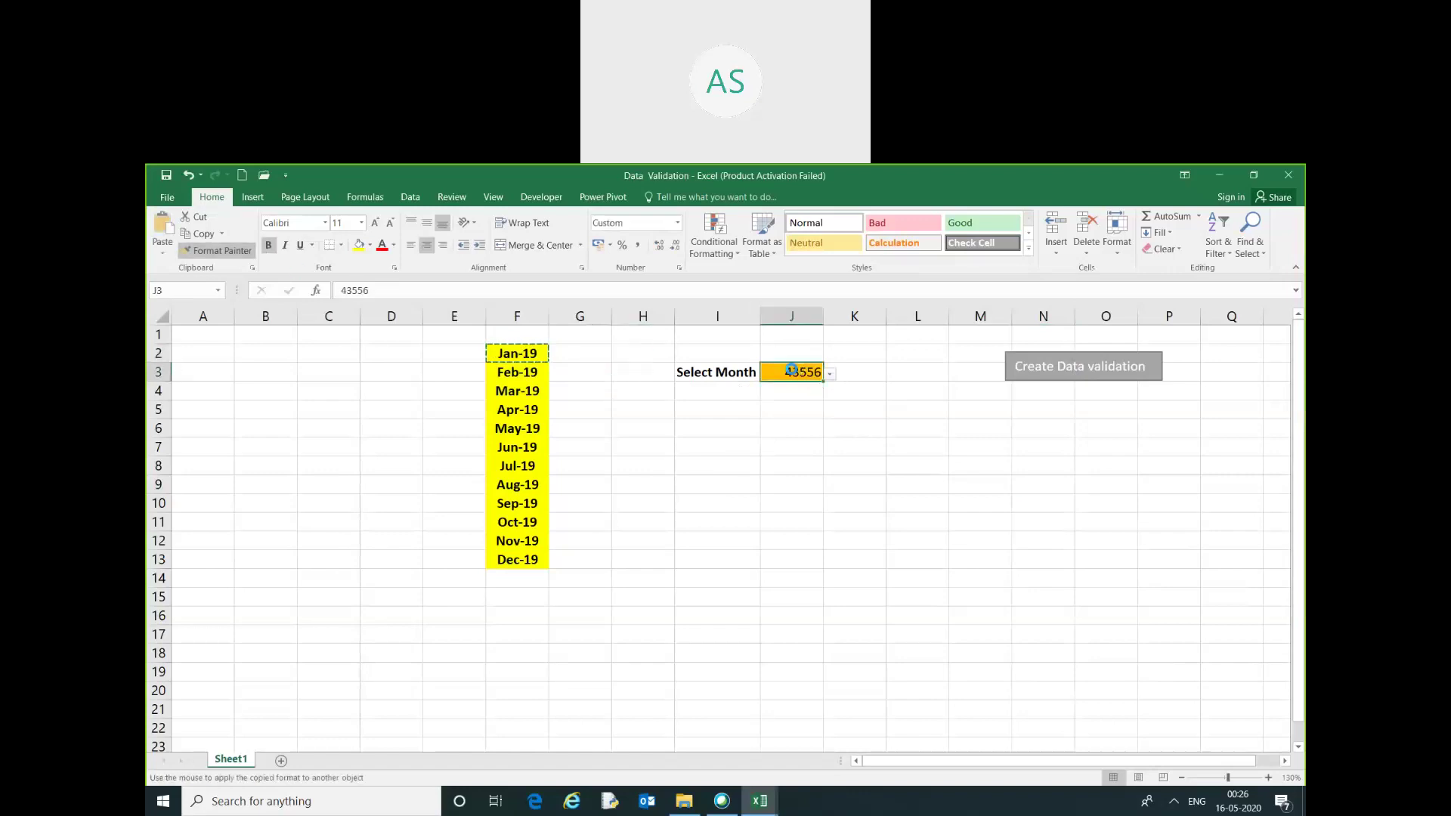
# - Try Jul-19 and Nov-19 in J3's drop-down, leave it on May-19, then reopen the code
pyautogui.click(833, 375)
pyautogui.click(803, 429)
pyautogui.click(831, 375)
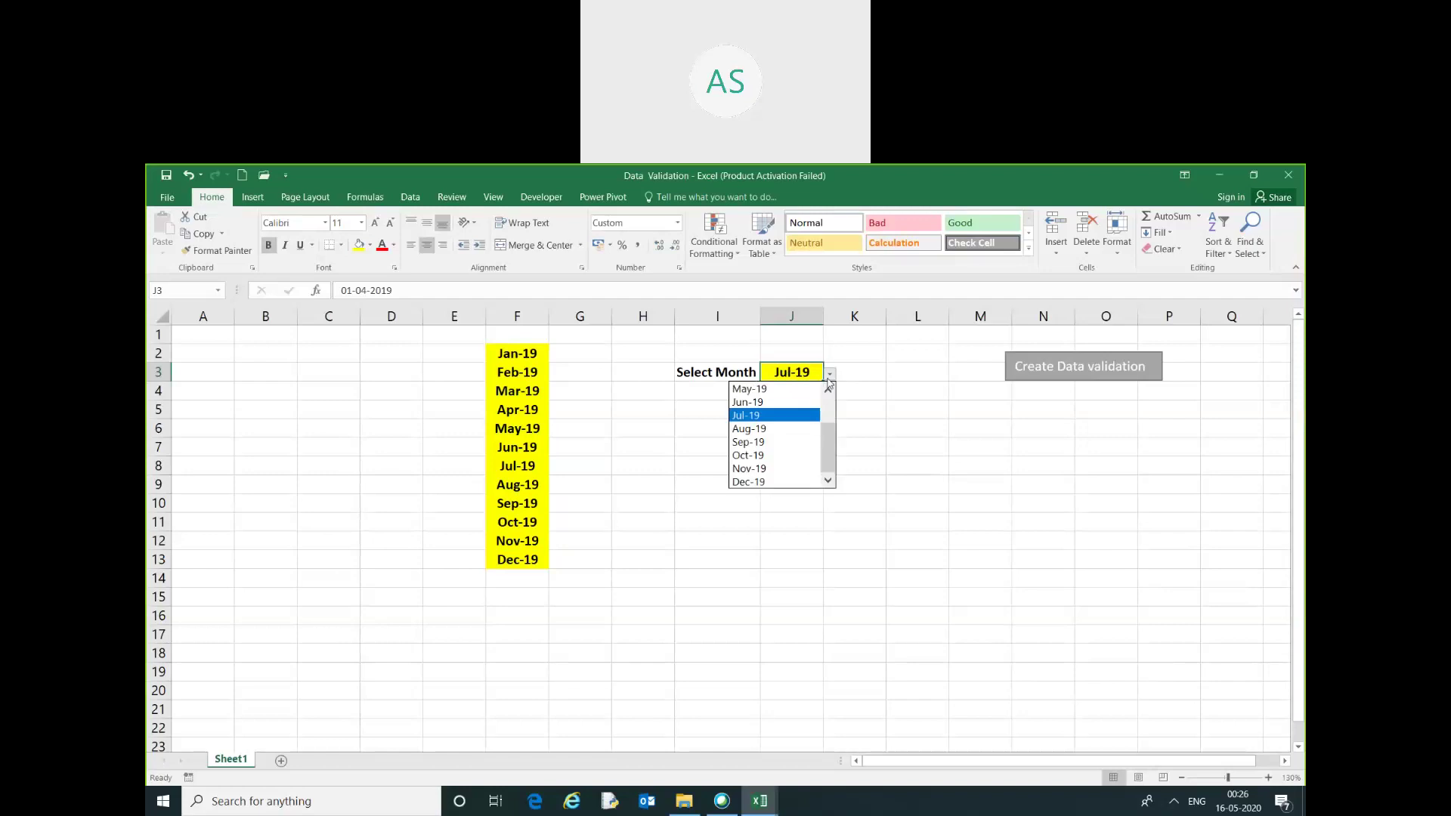
pyautogui.click(797, 463)
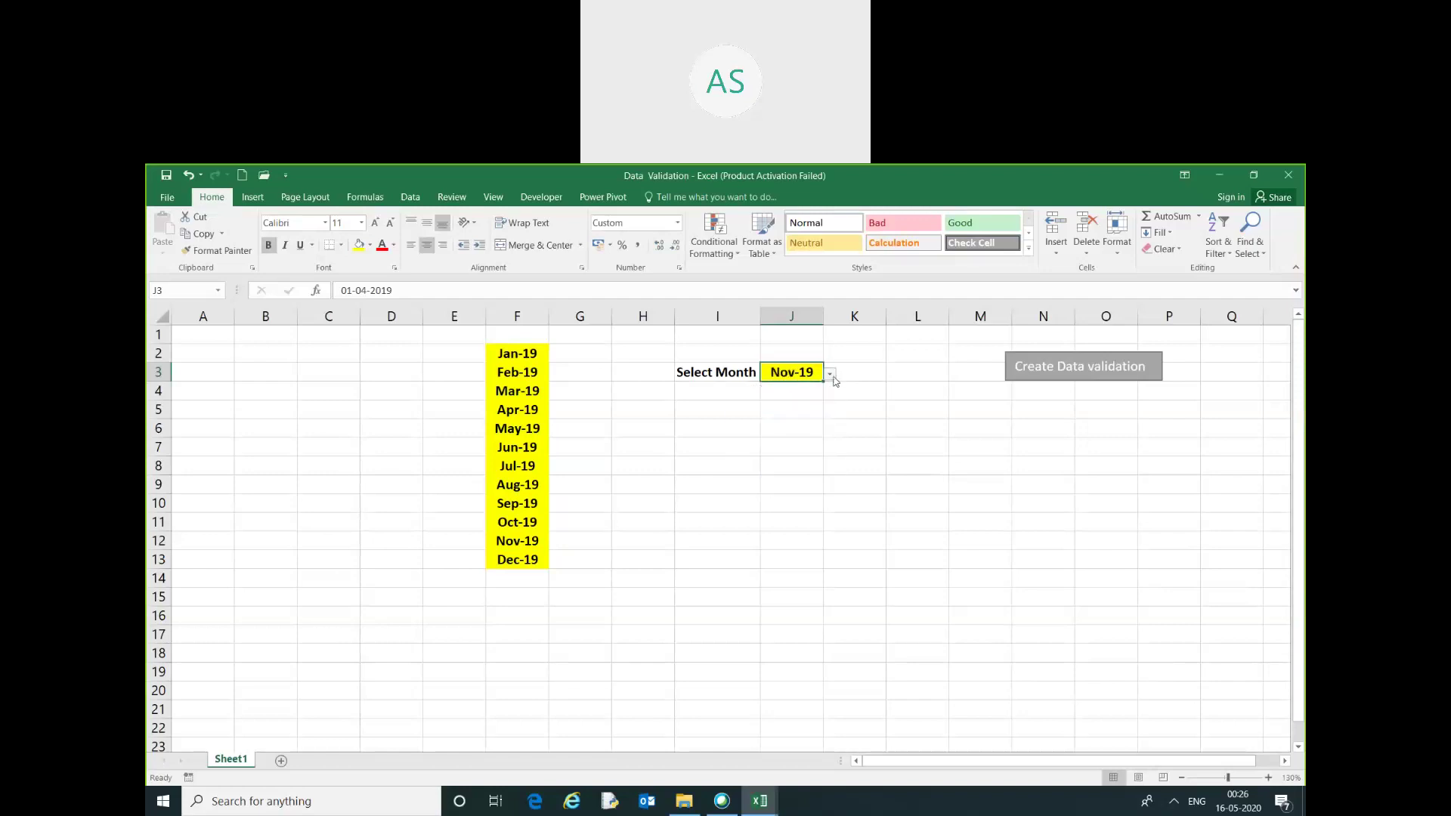
pyautogui.click(830, 373)
pyautogui.click(800, 387)
pyautogui.click(859, 368)
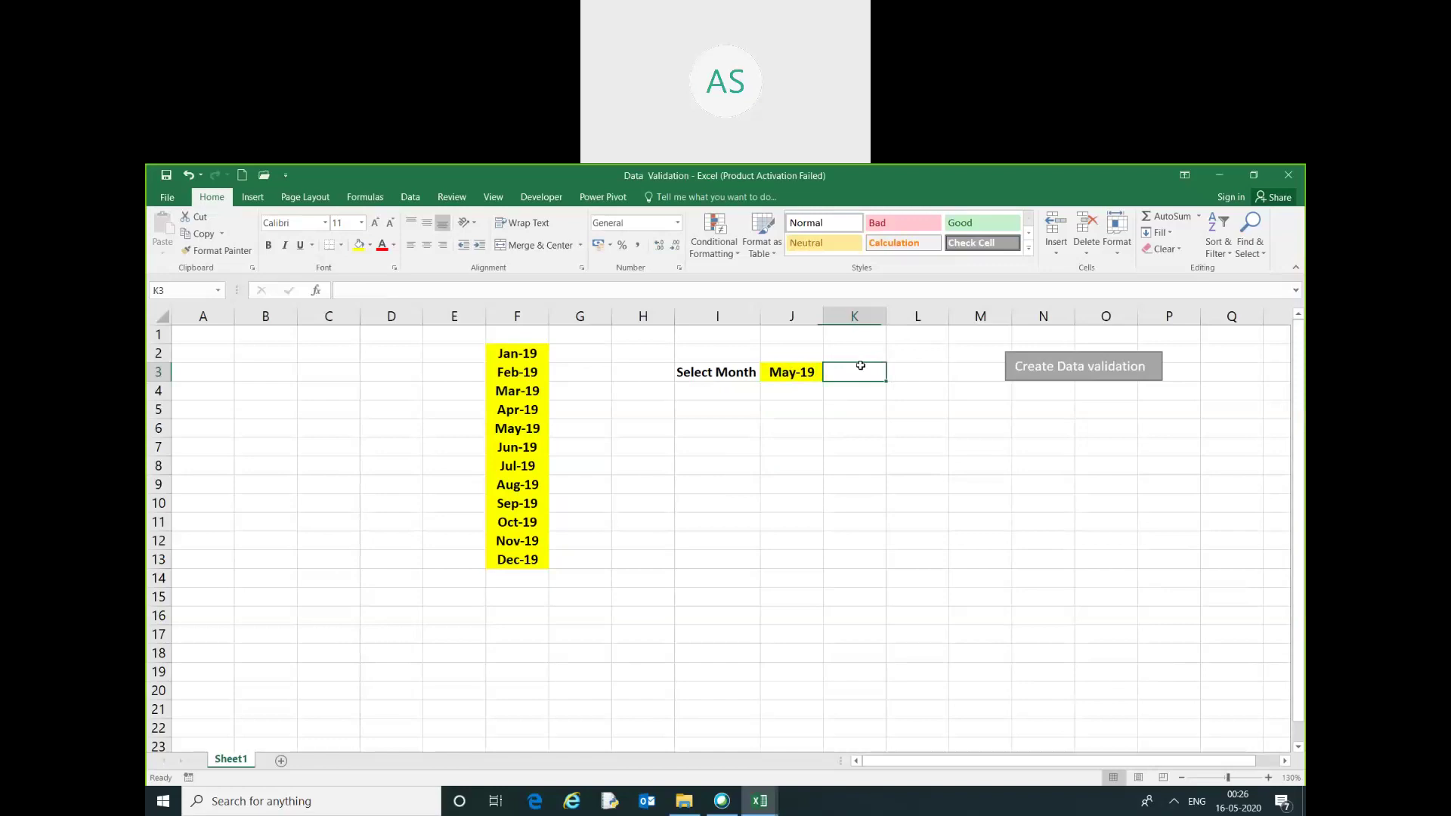
pyautogui.hotkey('alt', 'F11')
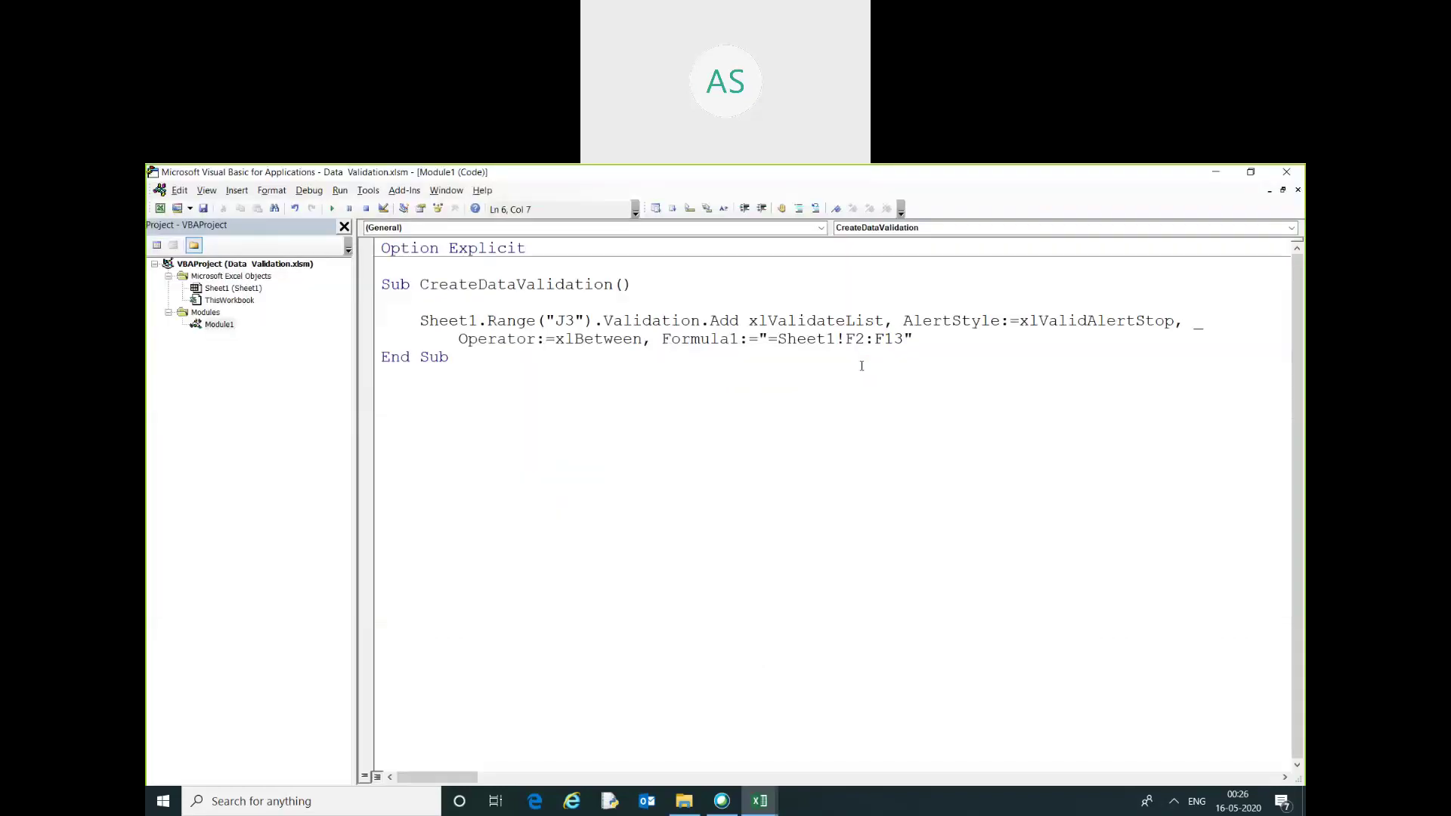
pyautogui.hotkey('alt', 'F11')
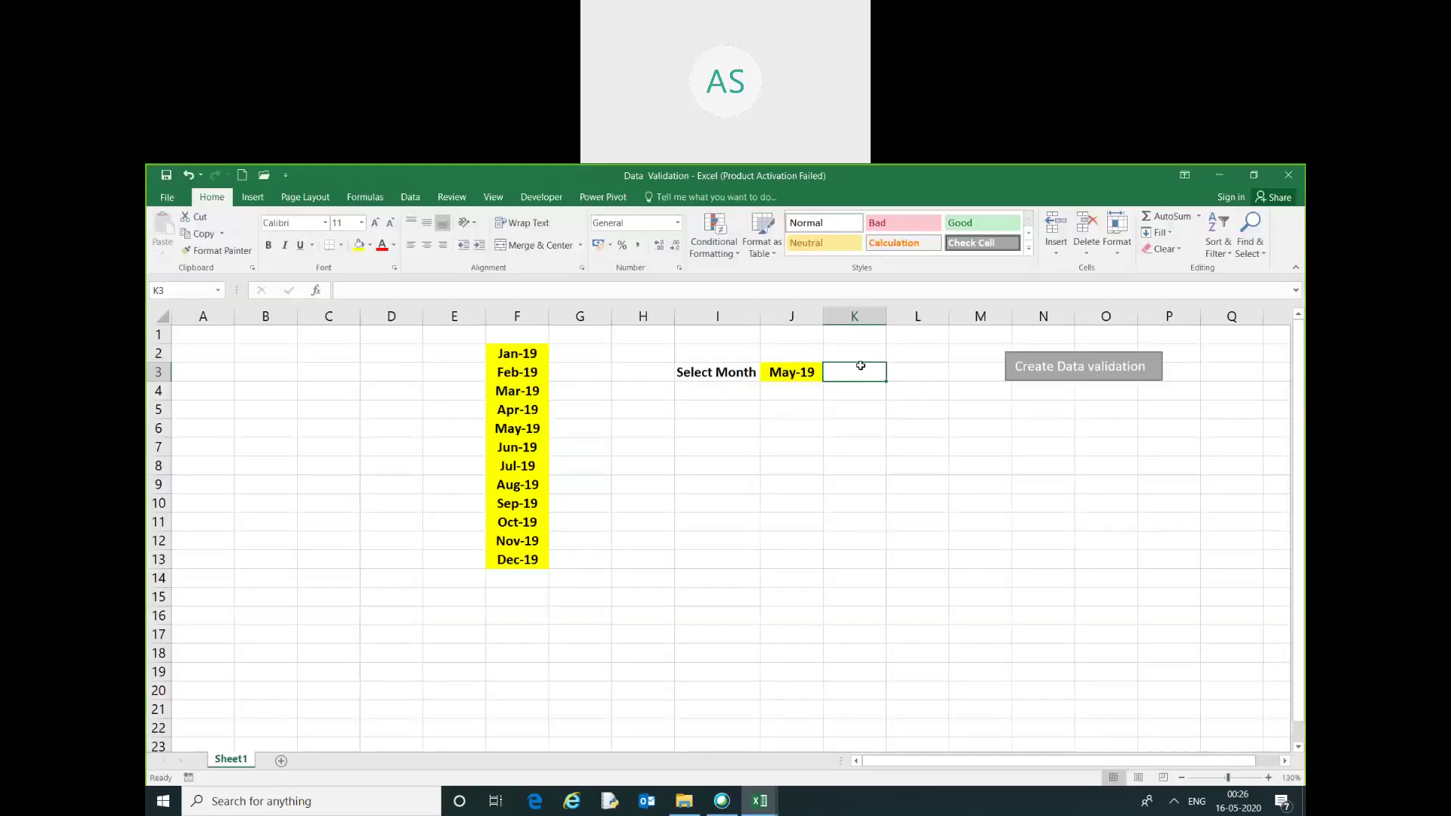